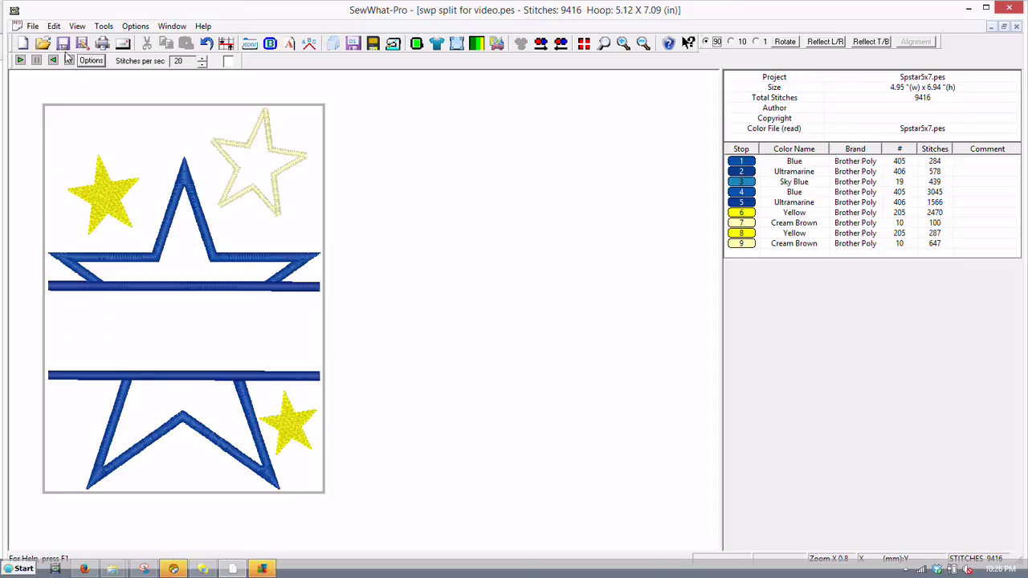
- Choose Split Pattern from the Edit menu to enter the star design's splitting mode
click(54, 26)
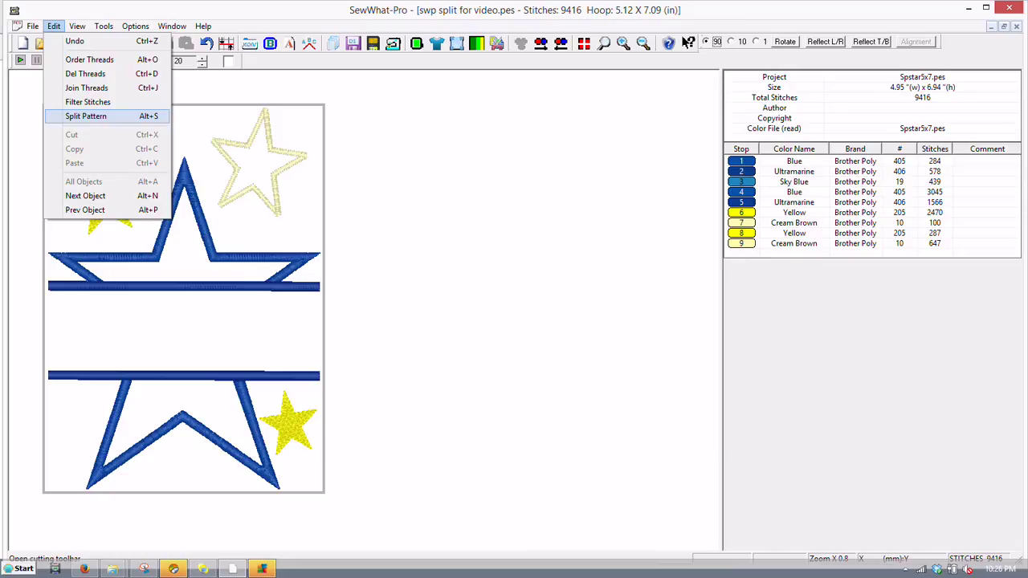
click(88, 118)
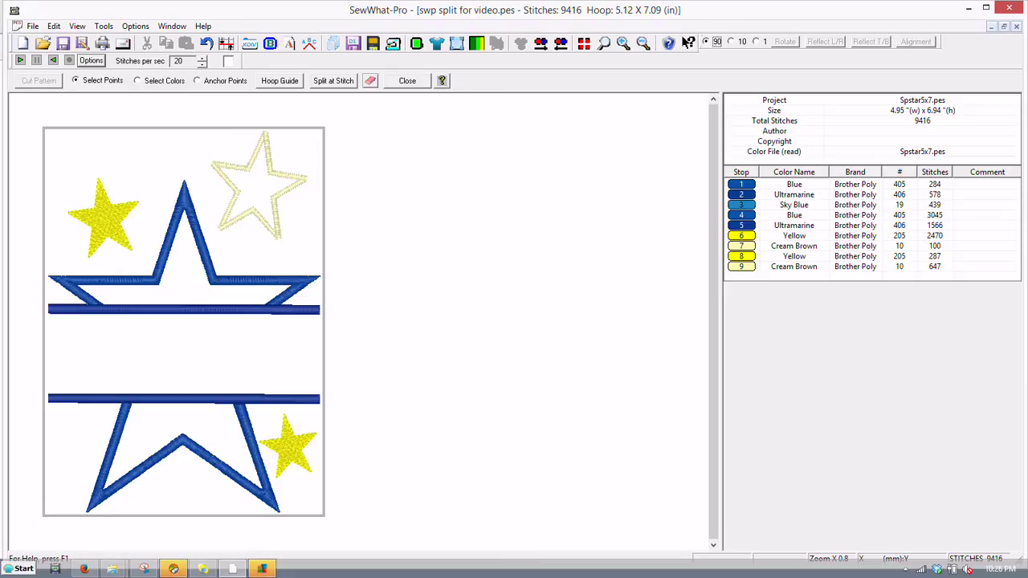
- Draw a two-point vertical cut line down the left side of the design
click(35, 125)
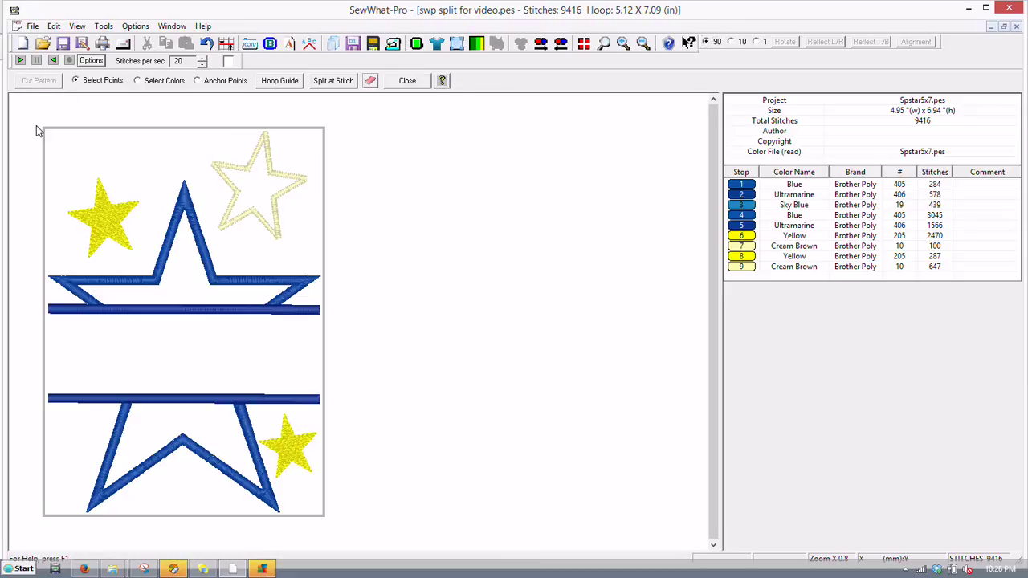
click(44, 323)
click(38, 129)
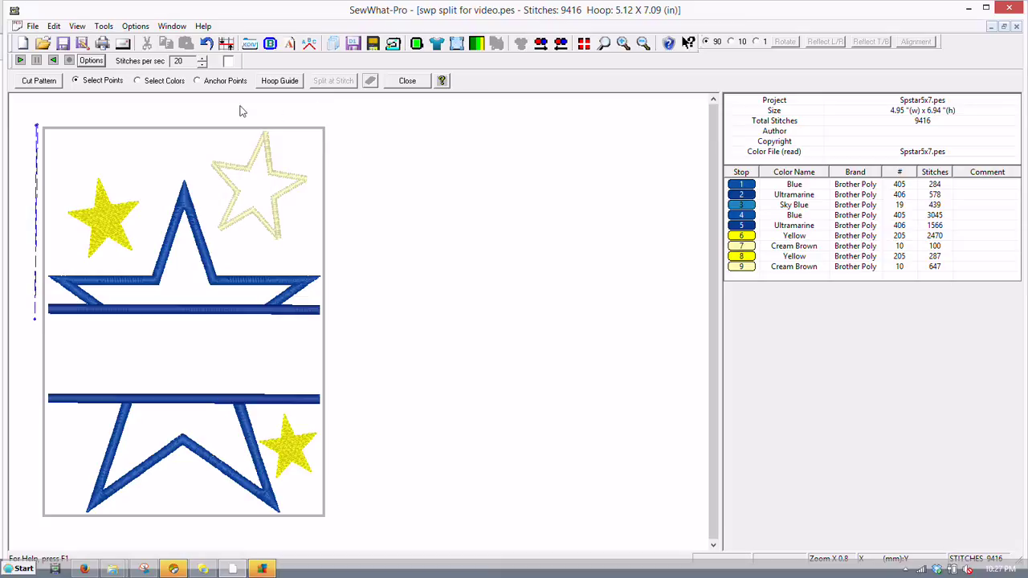
- Restart the cut outline and run it down the left side and across under the top half
click(340, 129)
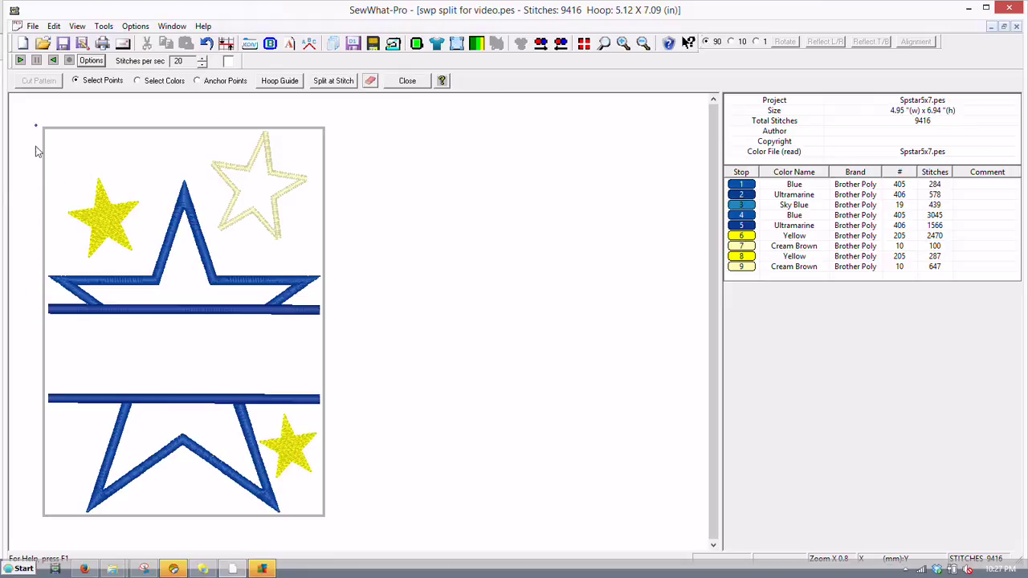
shift+click(33, 281)
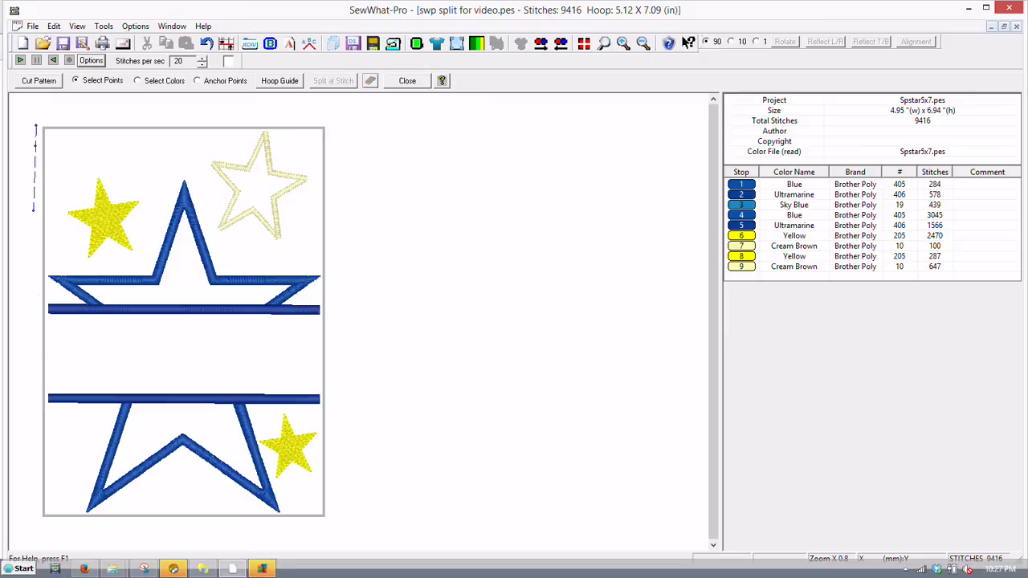
shift+click(85, 325)
shift+click(340, 329)
- Add corner points up the right side and across the top, then remove the last misplaced point
click(317, 156)
click(265, 123)
click(162, 122)
key(BackSpace)
key(BackSpace)
key(BackSpace)
- Switch the hoop to the Bernina 10.24 X 15.75 (Jumbo) size
click(416, 44)
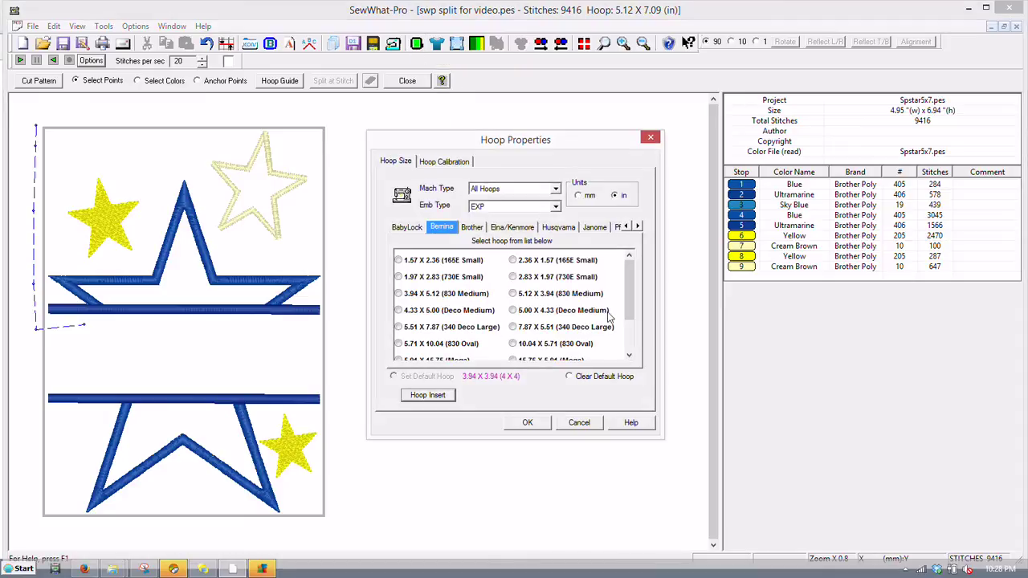
drag(629, 302, 631, 319)
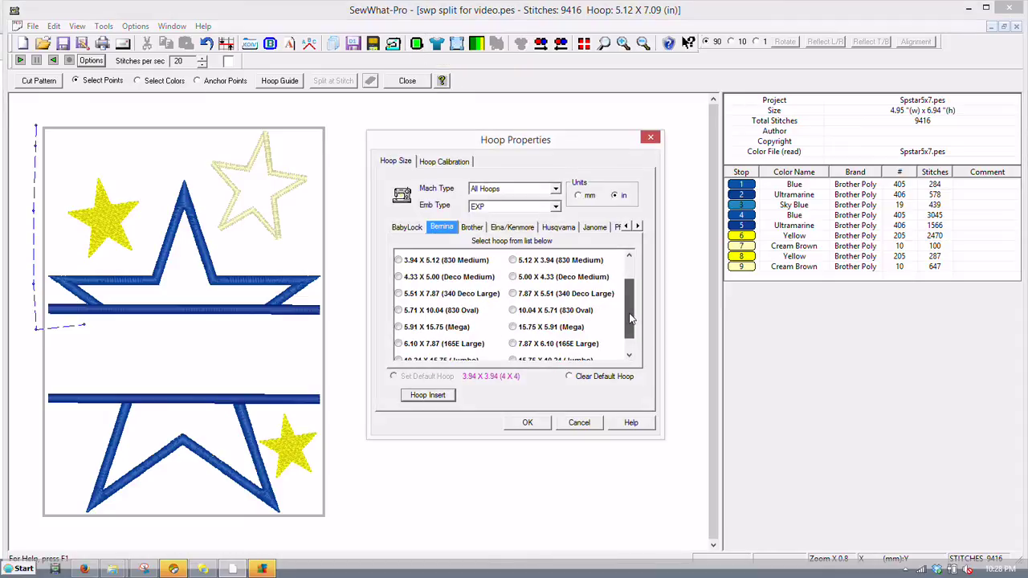
click(513, 312)
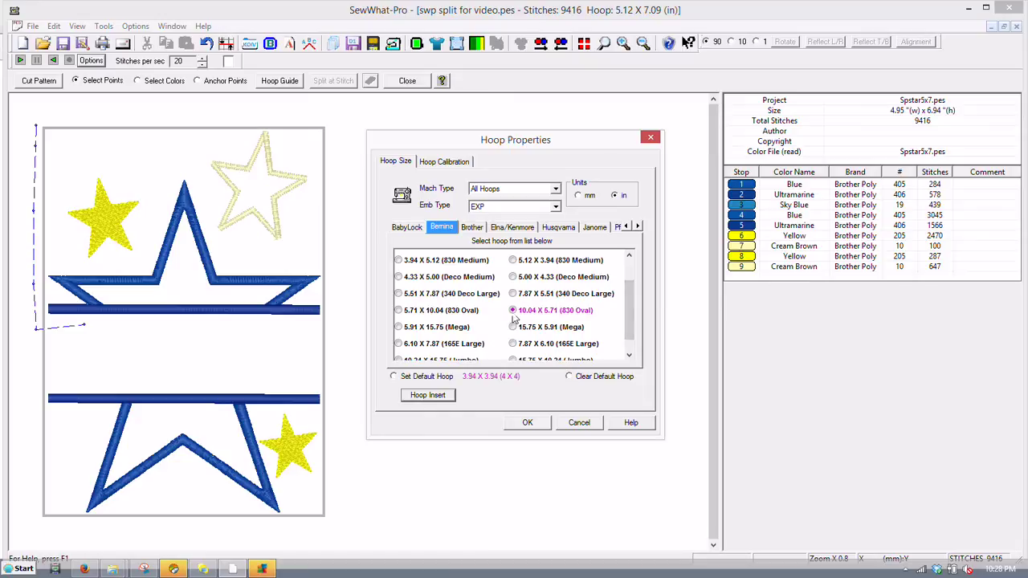
click(443, 314)
click(441, 359)
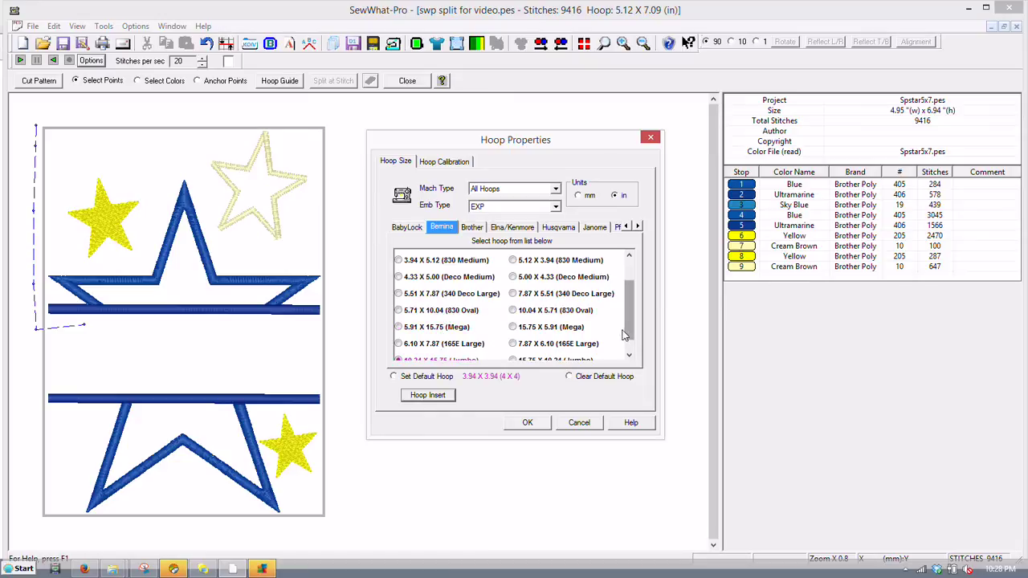
scroll(632, 341, down, 1)
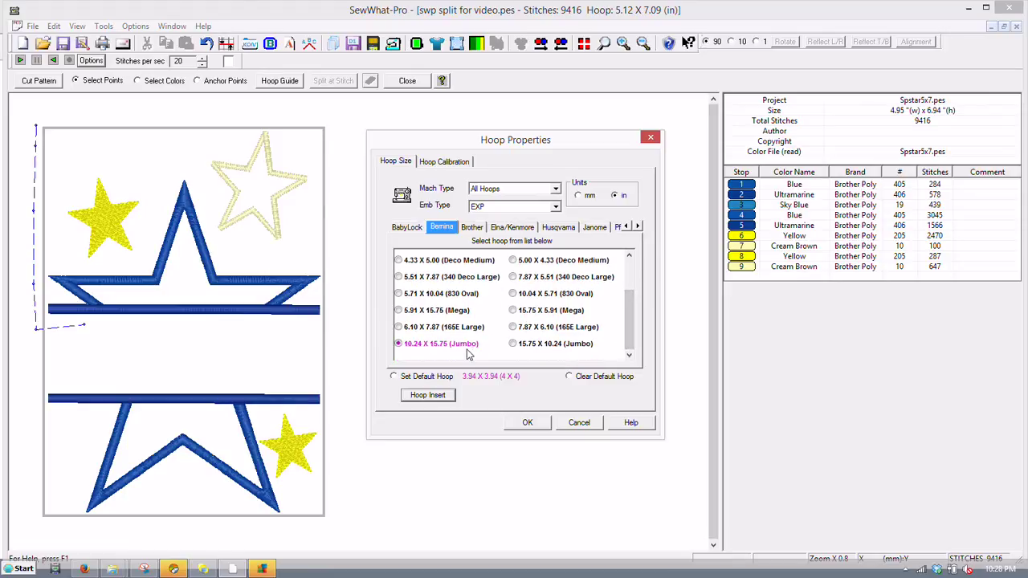
click(522, 423)
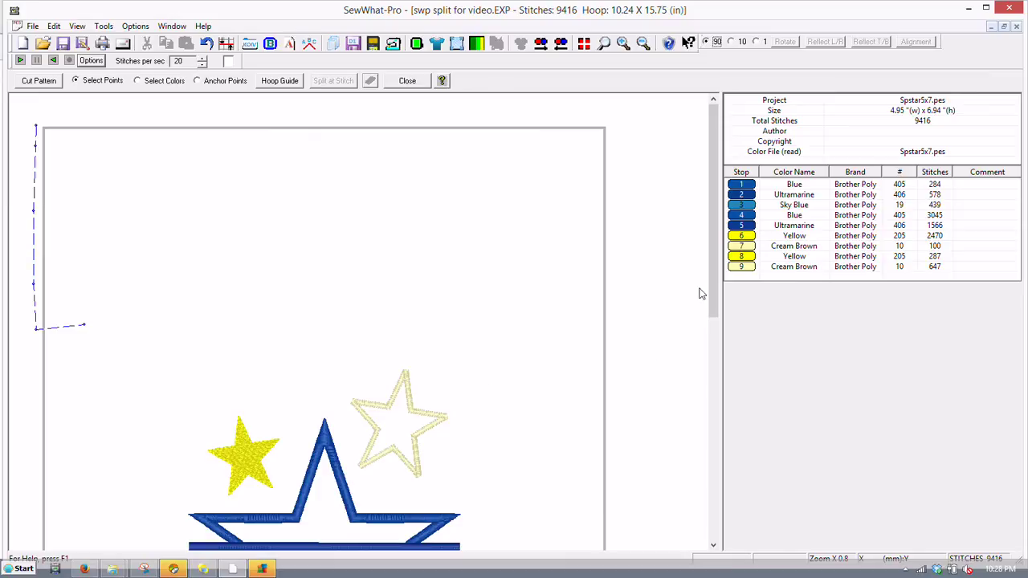
- Clear the old points and outline the star's top half and its two small stars
drag(715, 293, 714, 309)
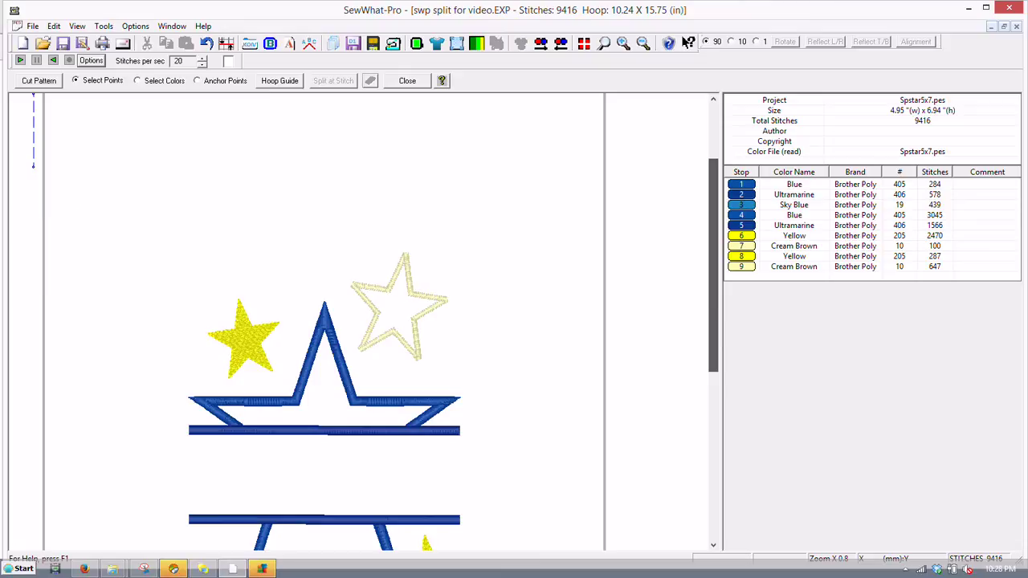
click(87, 215)
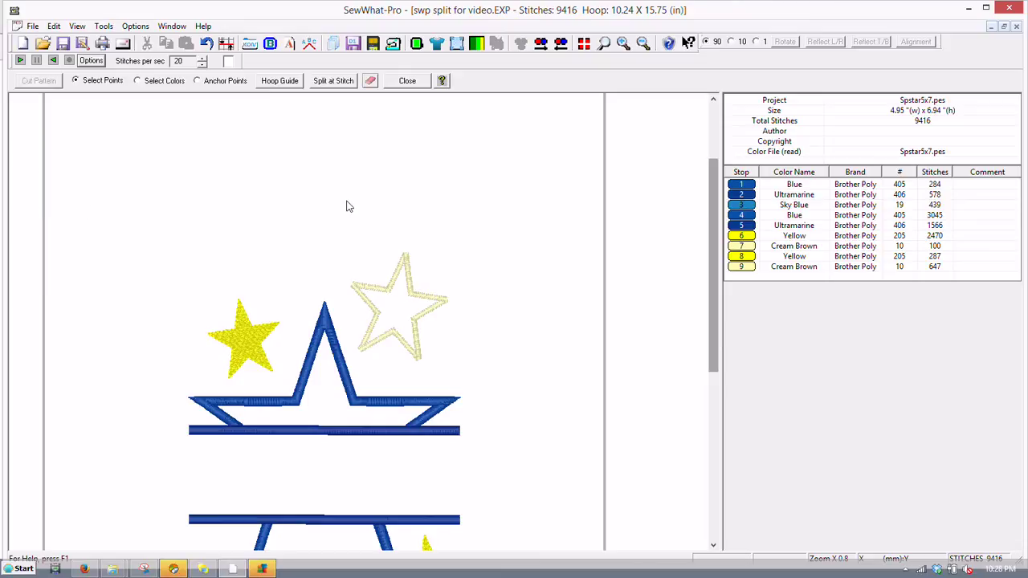
scroll(716, 265, down, 2)
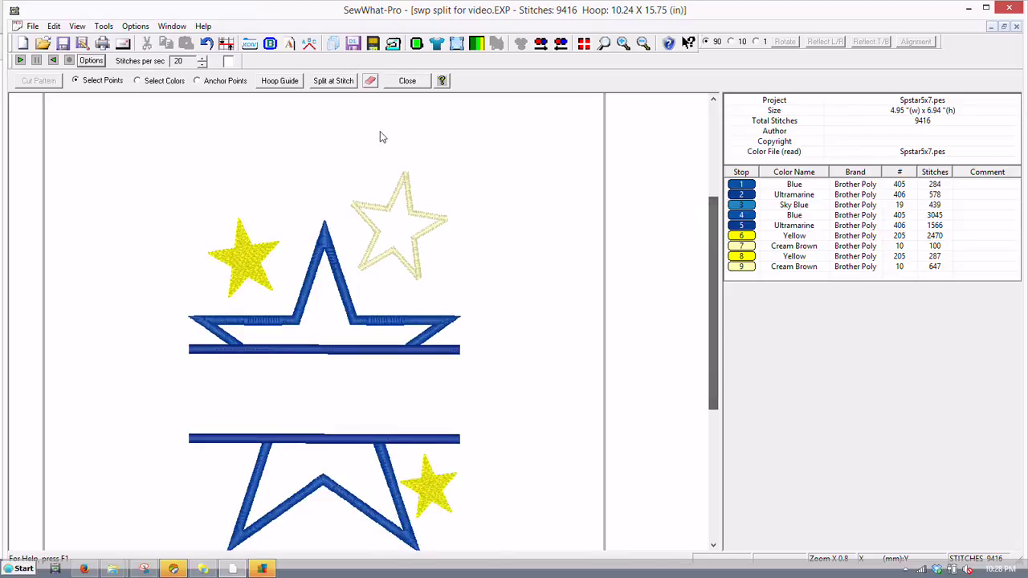
click(151, 149)
click(138, 293)
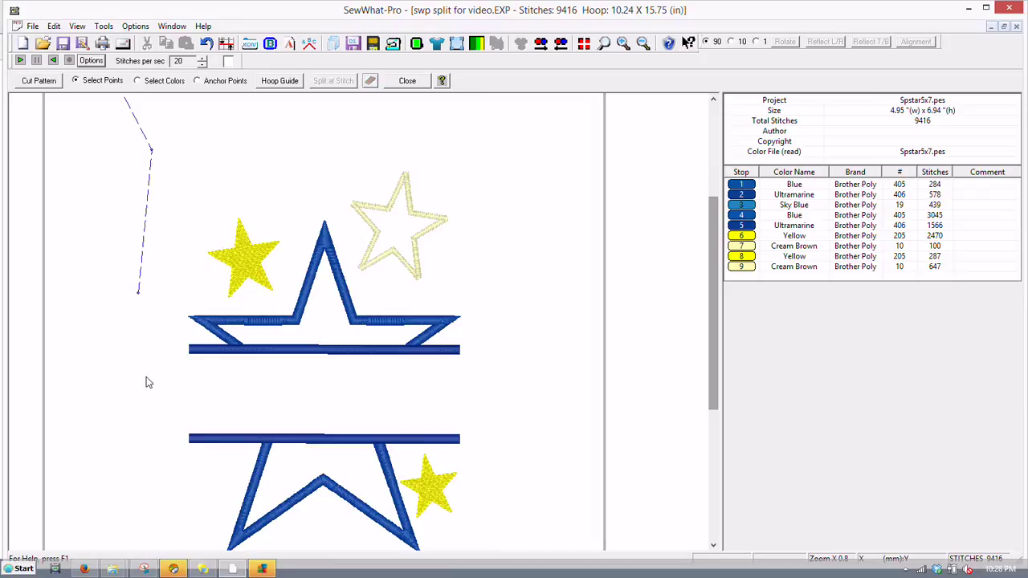
click(463, 380)
click(516, 345)
click(518, 240)
click(391, 113)
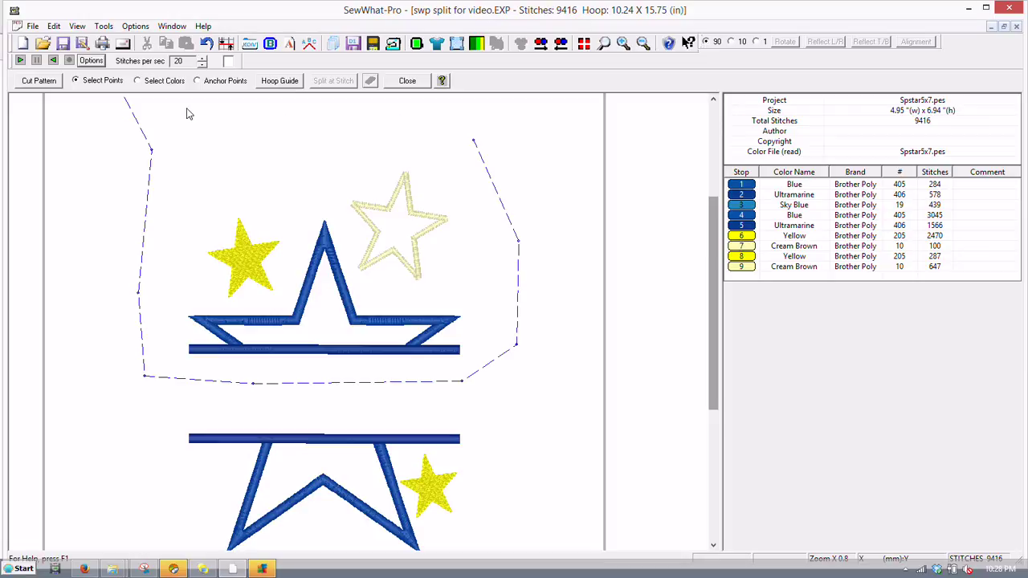
click(186, 107)
scroll(714, 310, down, 1)
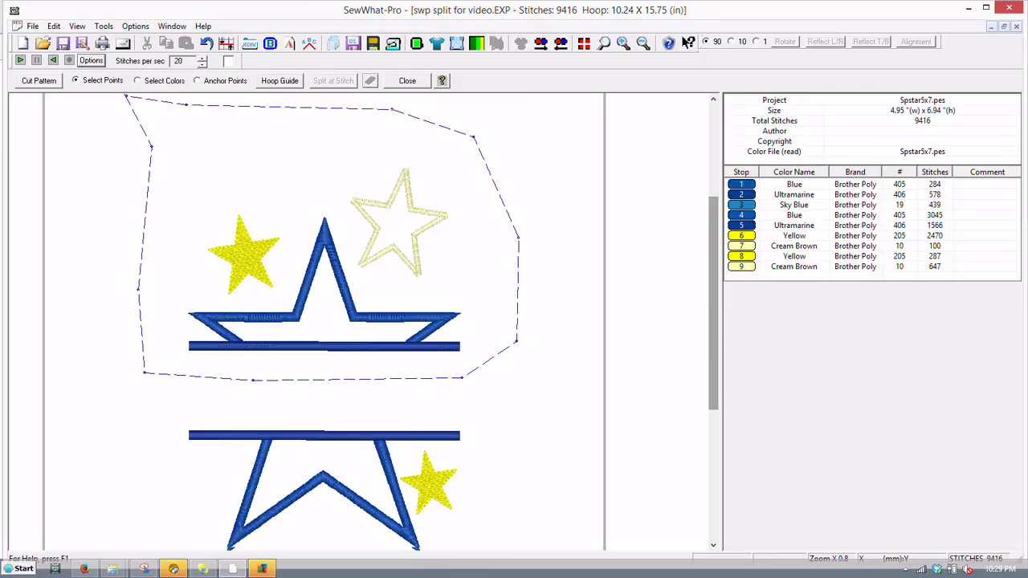
scroll(528, 332, down, 2)
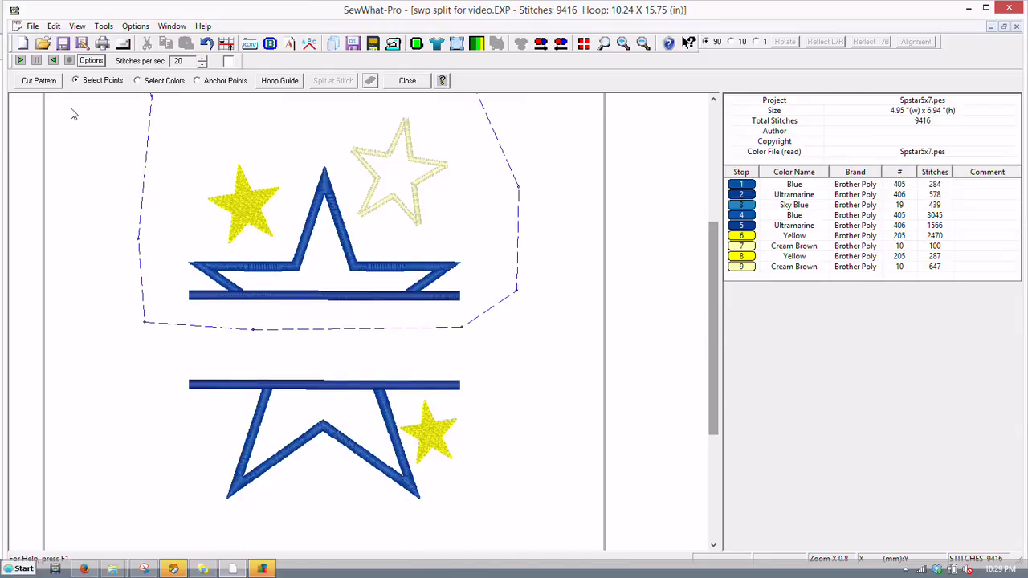
- Cut the pattern along the outline using Cut and Save All
click(47, 82)
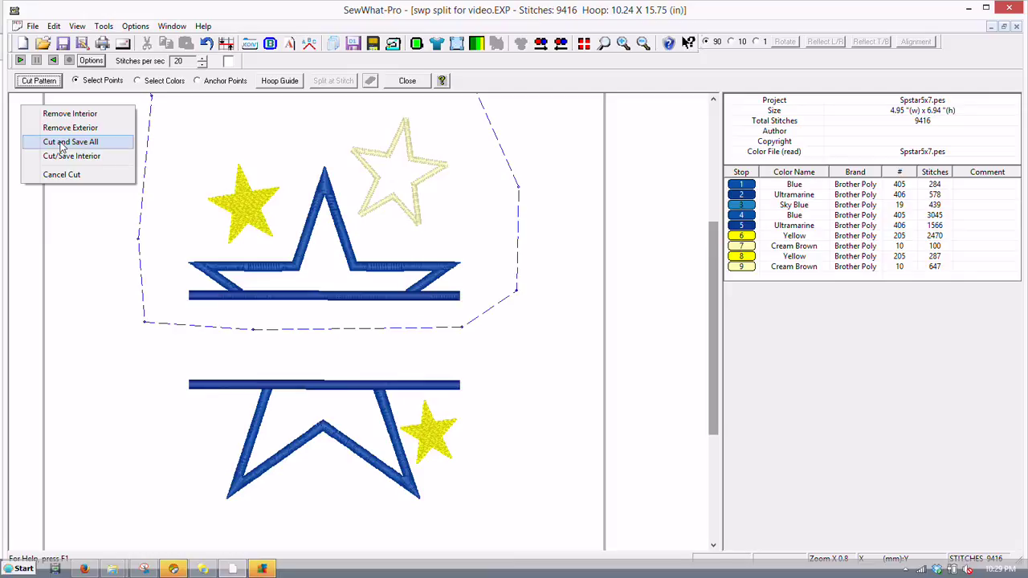
click(80, 144)
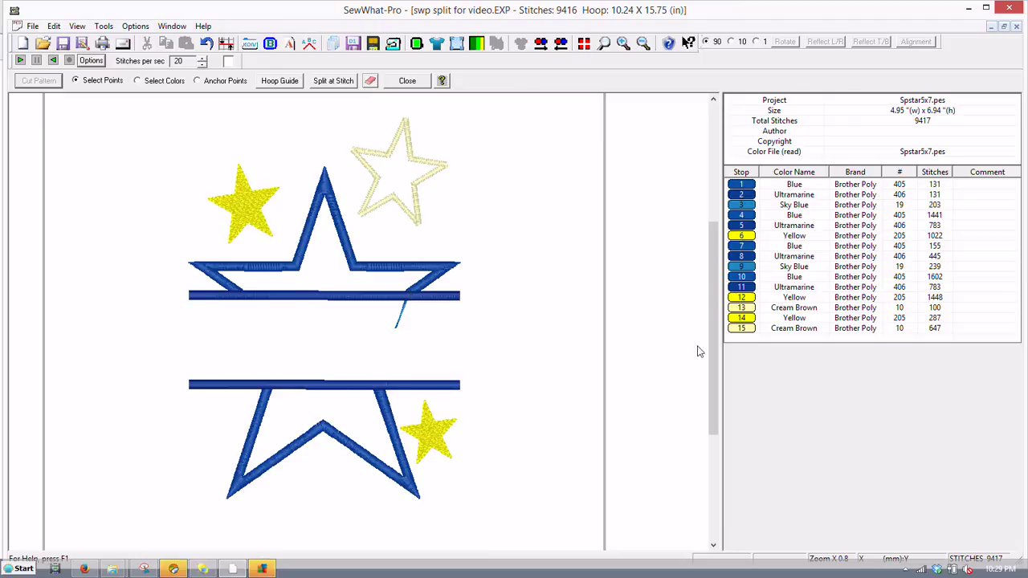
click(742, 329)
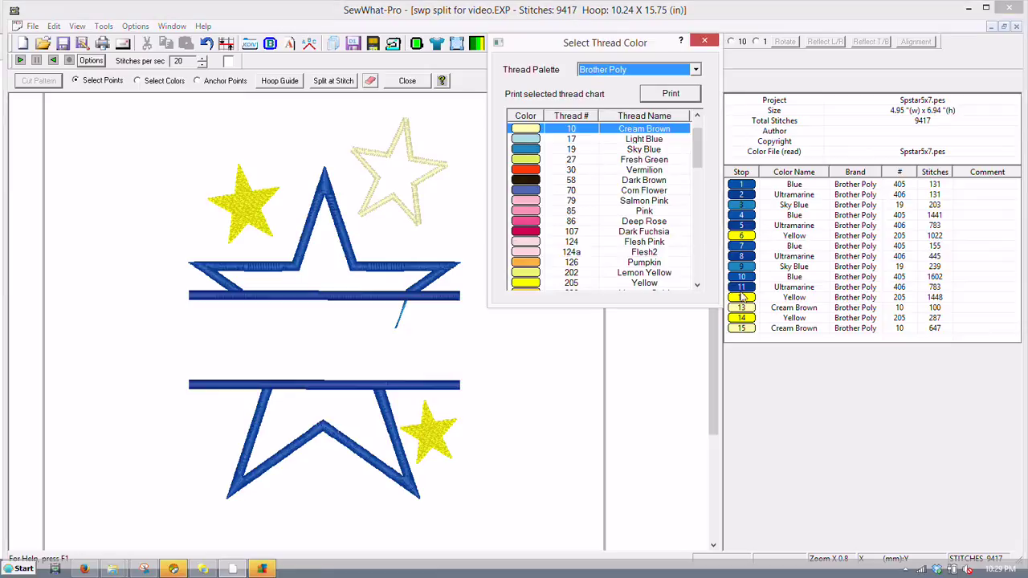
click(741, 290)
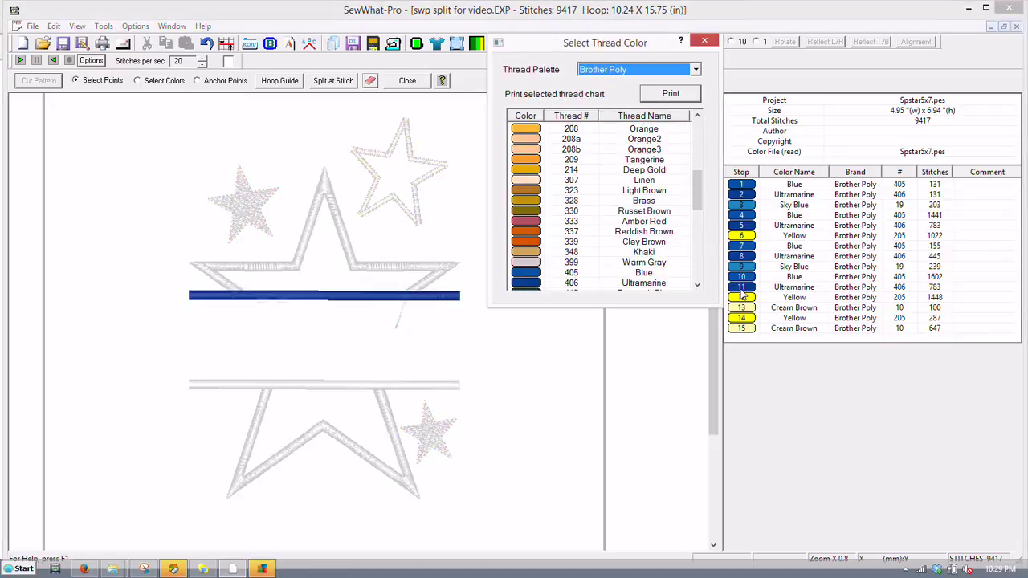
click(742, 291)
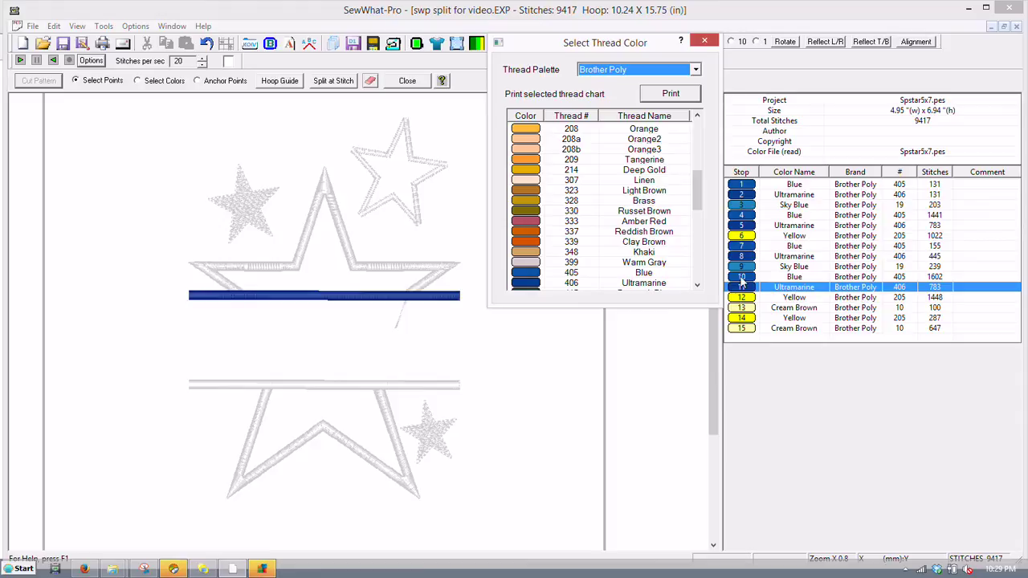
click(742, 278)
click(742, 280)
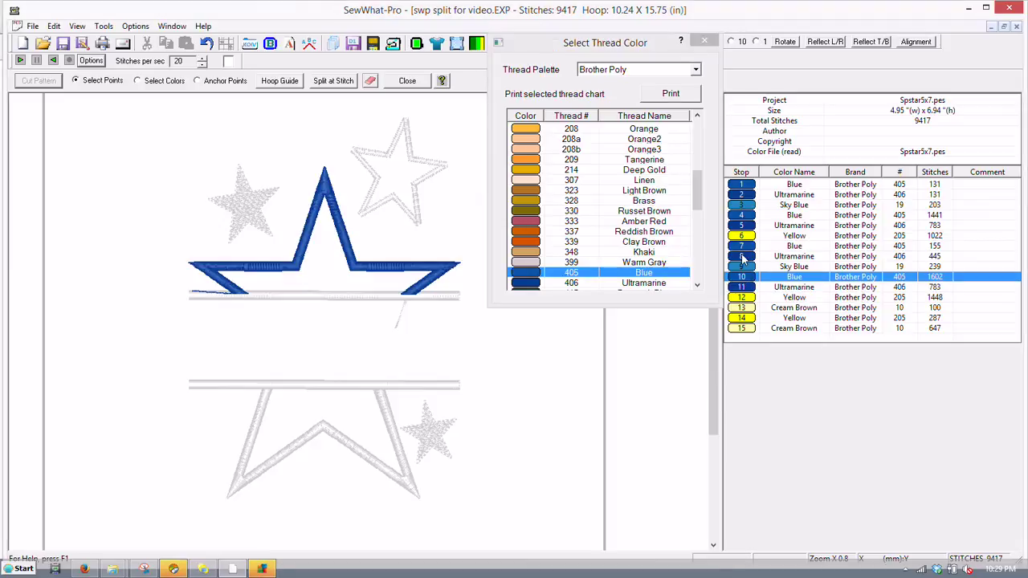
click(742, 262)
click(742, 255)
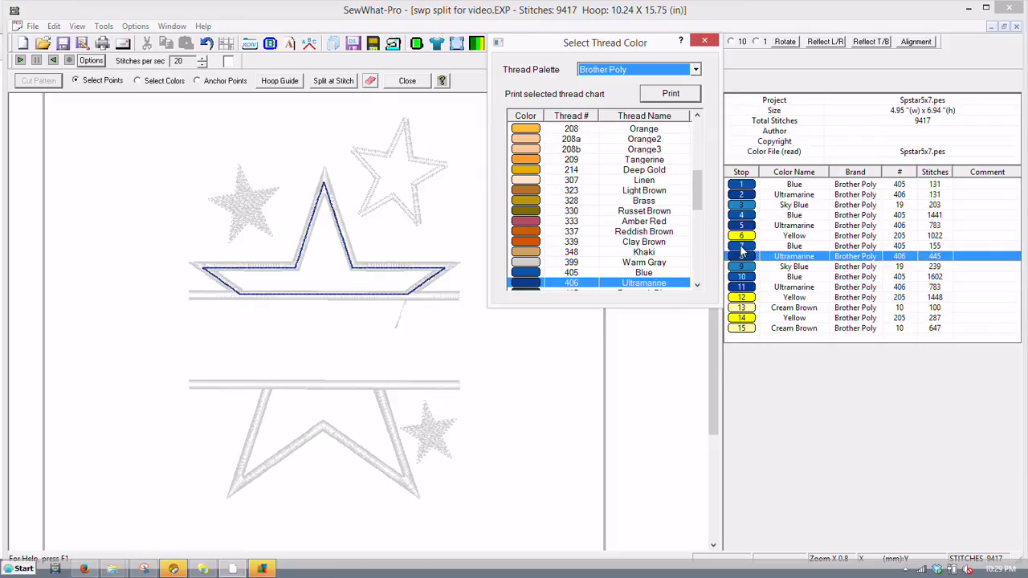
click(741, 251)
click(741, 245)
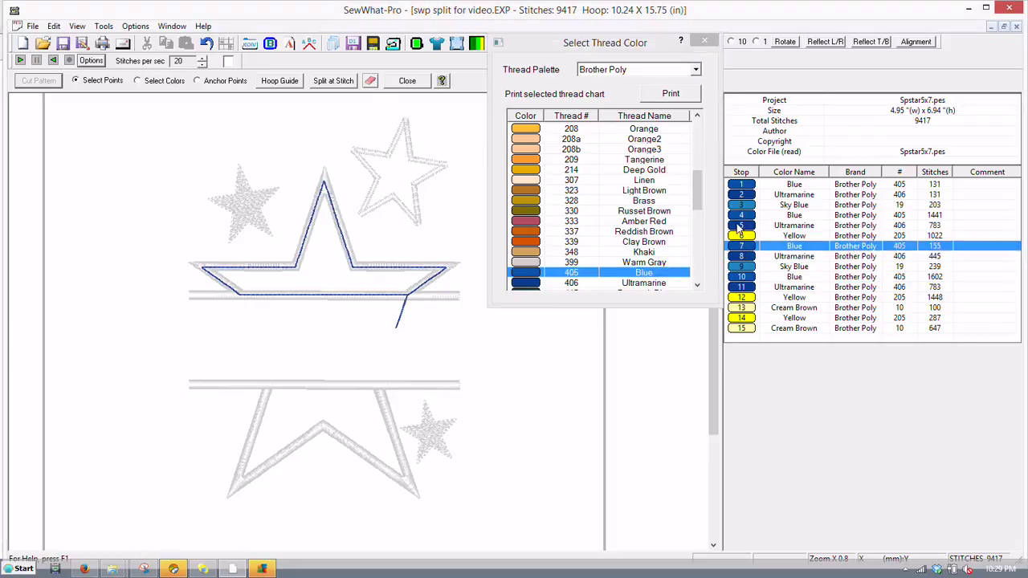
click(739, 227)
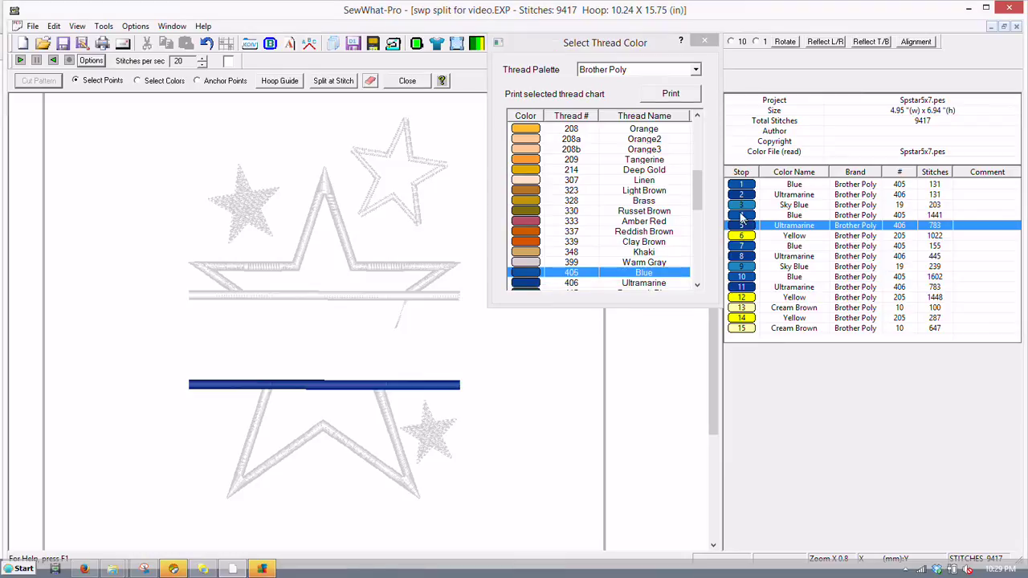
click(742, 217)
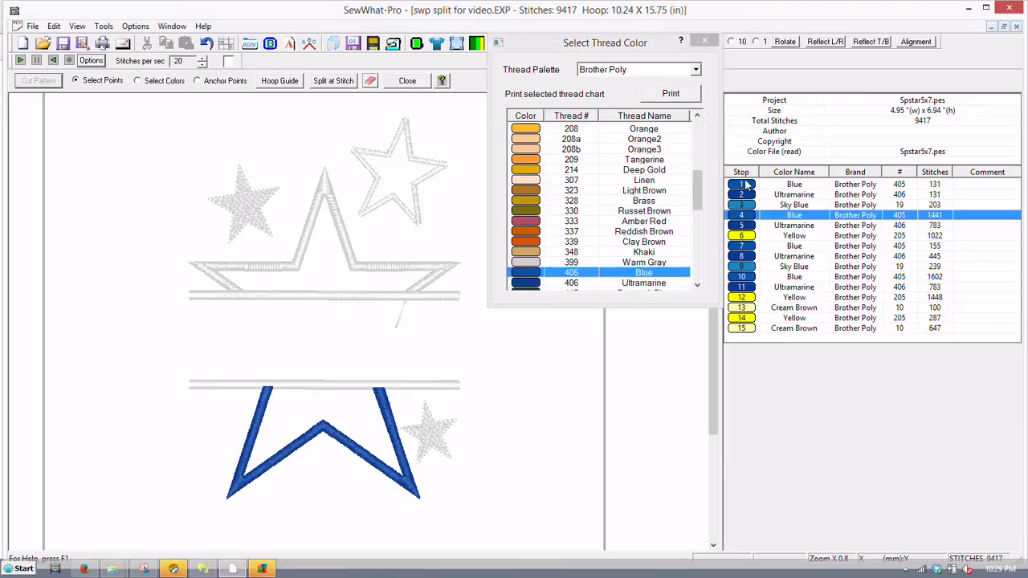
click(704, 41)
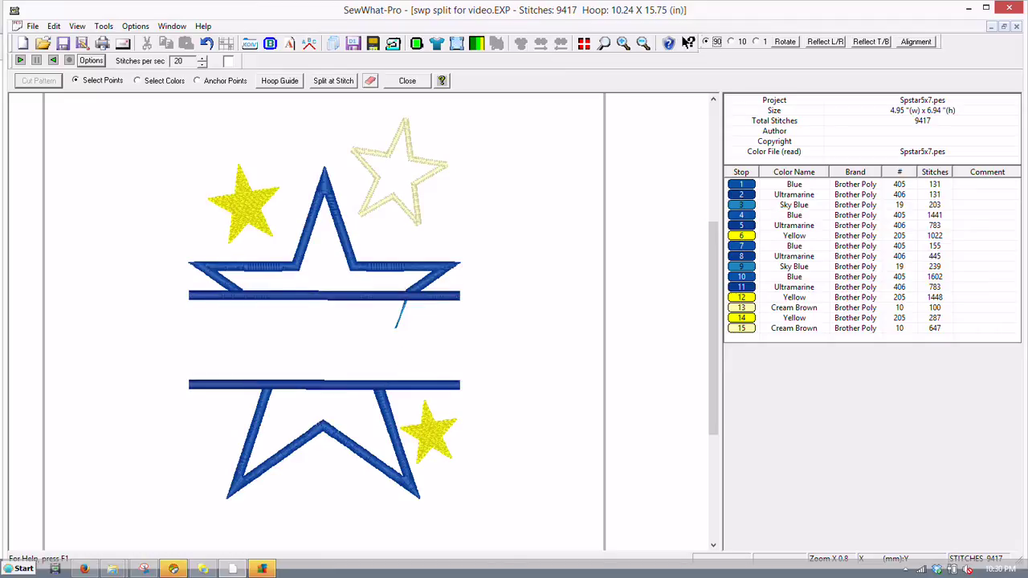
- Select colour stops 7 through 15 for the top half and small stars, then exit splitting mode
click(737, 331)
click(737, 336)
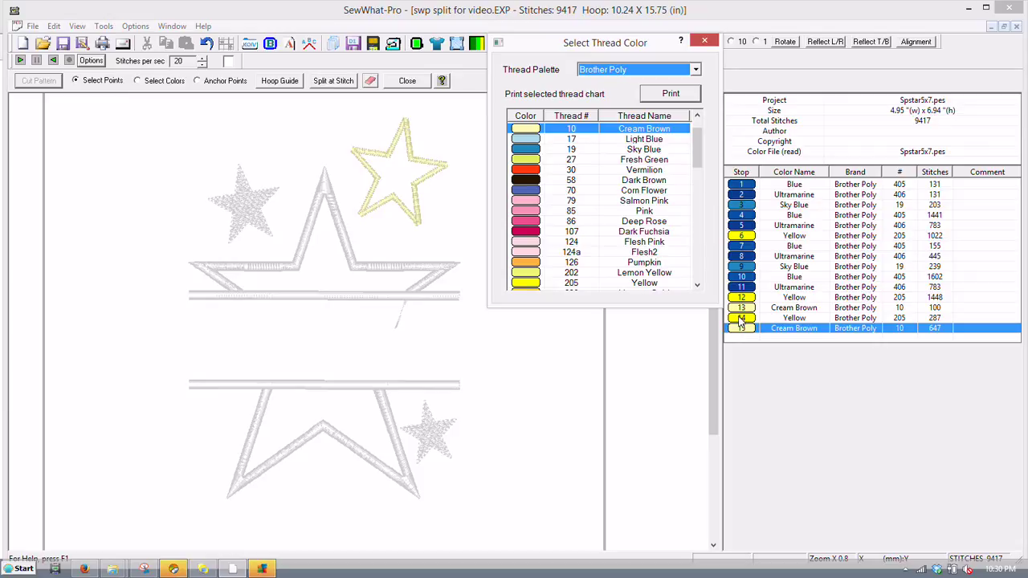
key(Escape)
ctrl+click(742, 318)
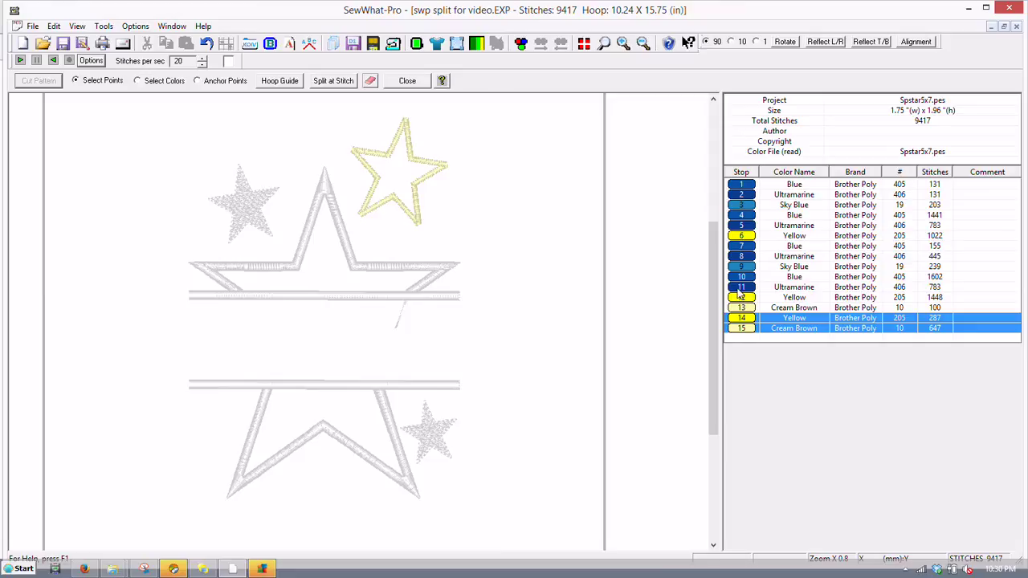
mouse_move(739, 295)
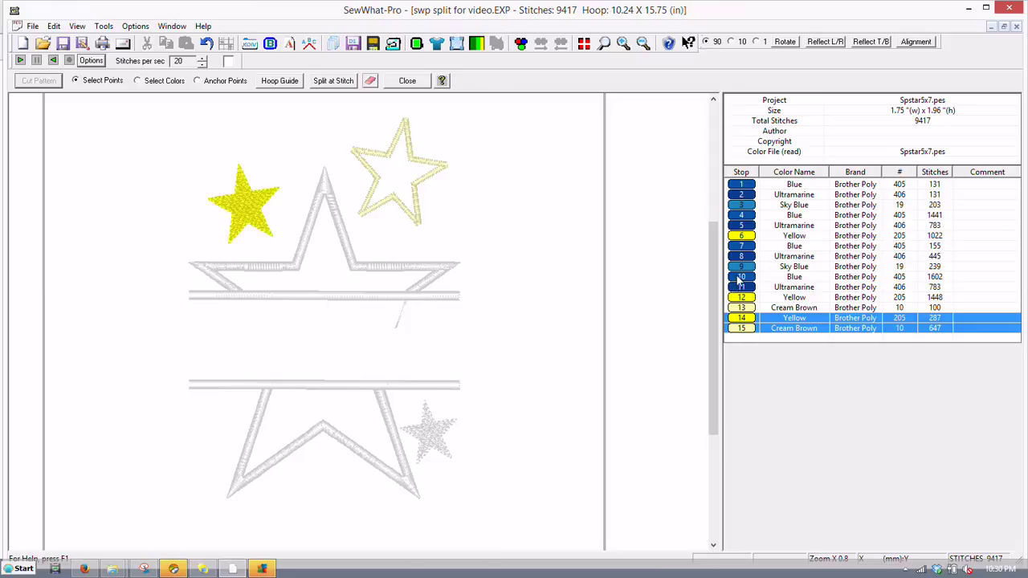
mouse_move(741, 261)
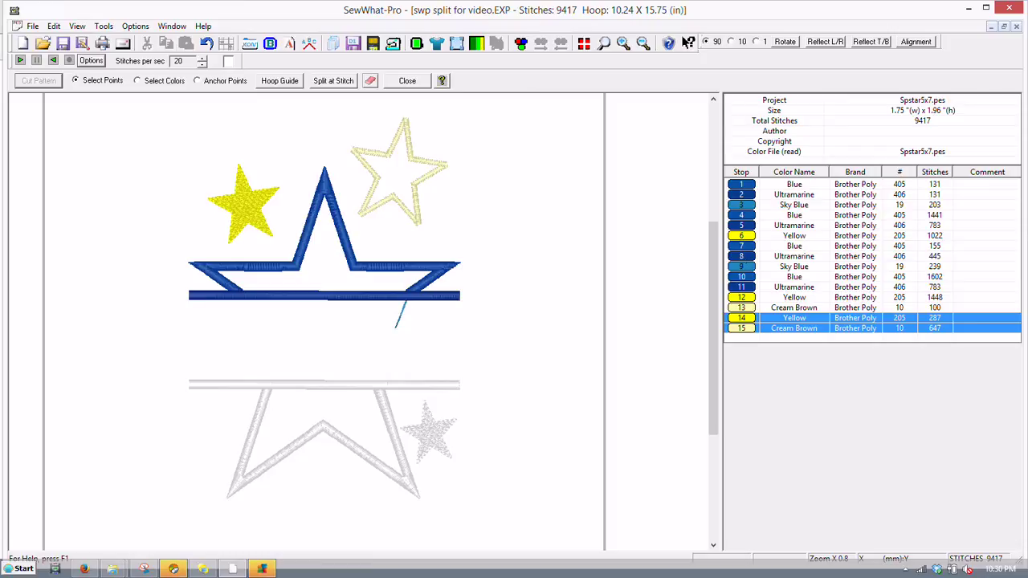
shift+click(740, 256)
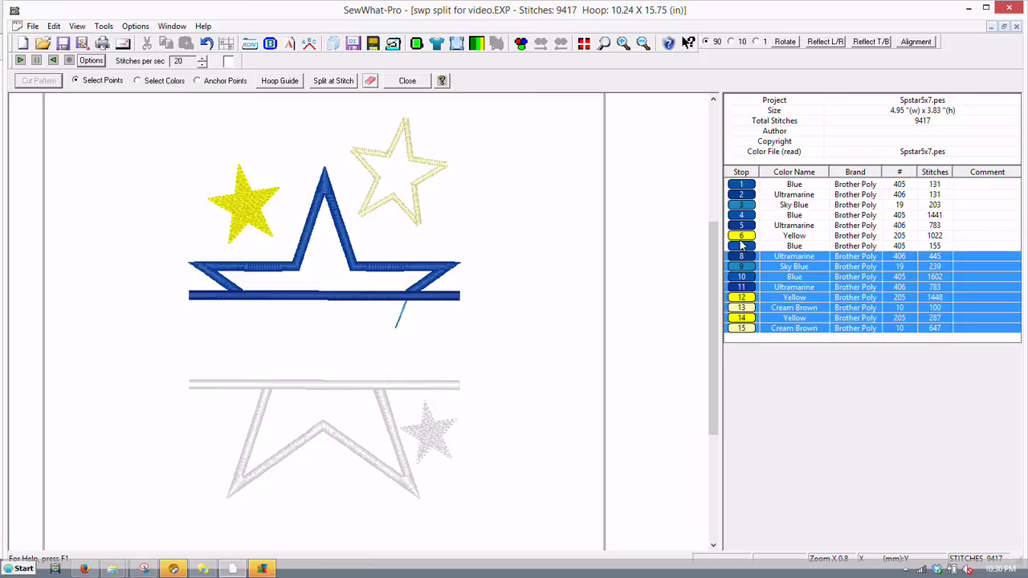
shift+click(740, 246)
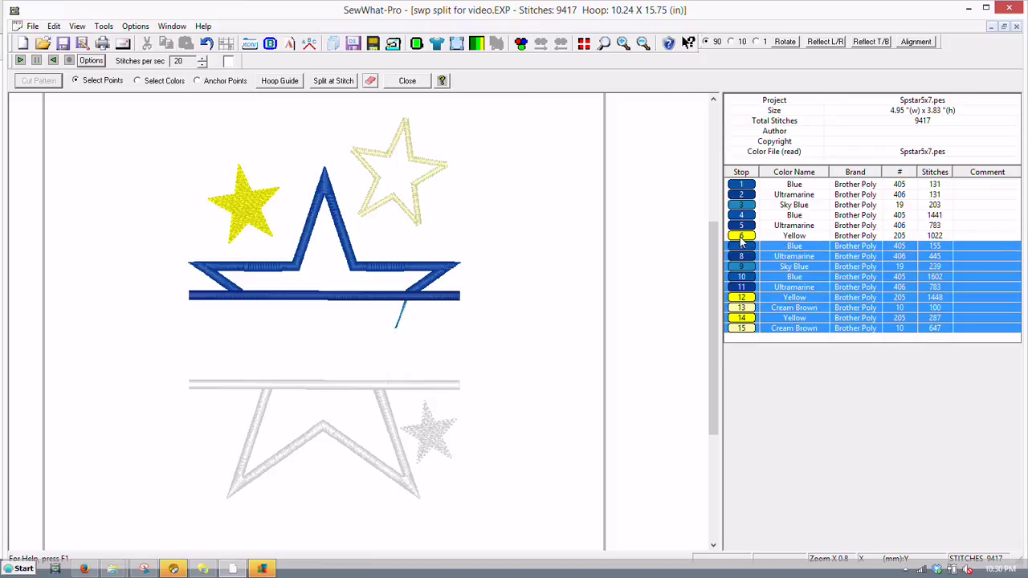
shift+click(740, 236)
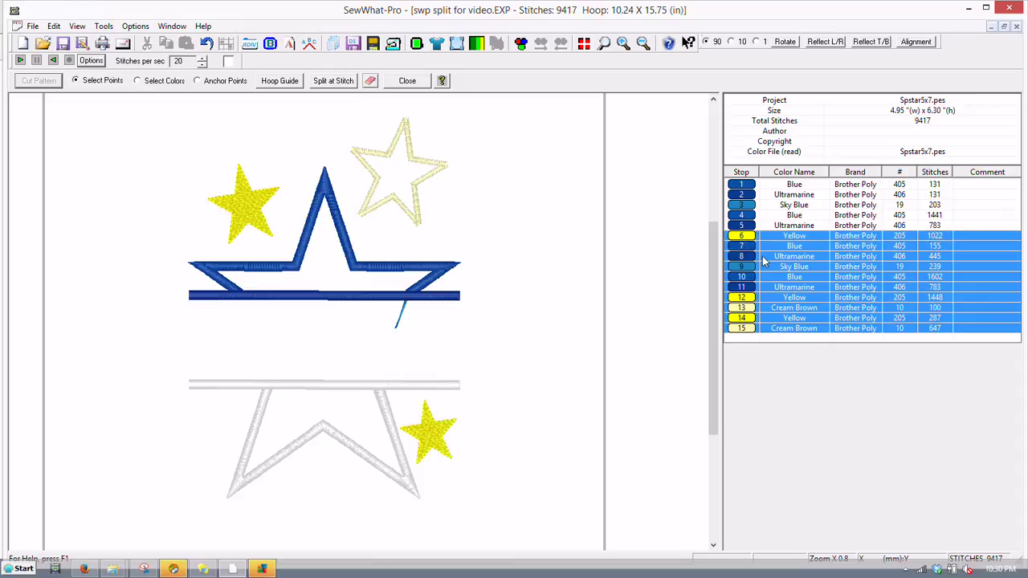
key(shift+Down)
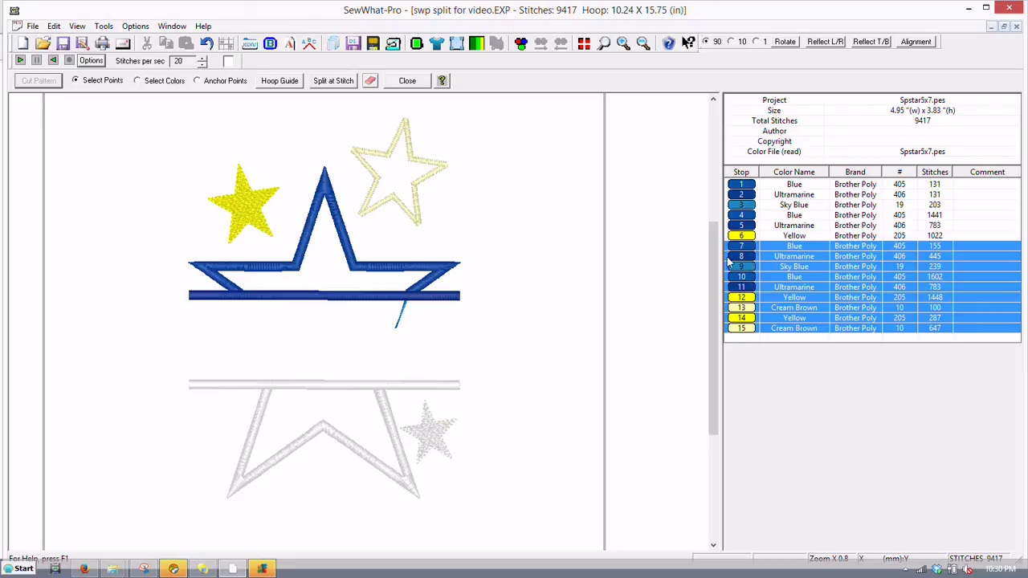
click(366, 259)
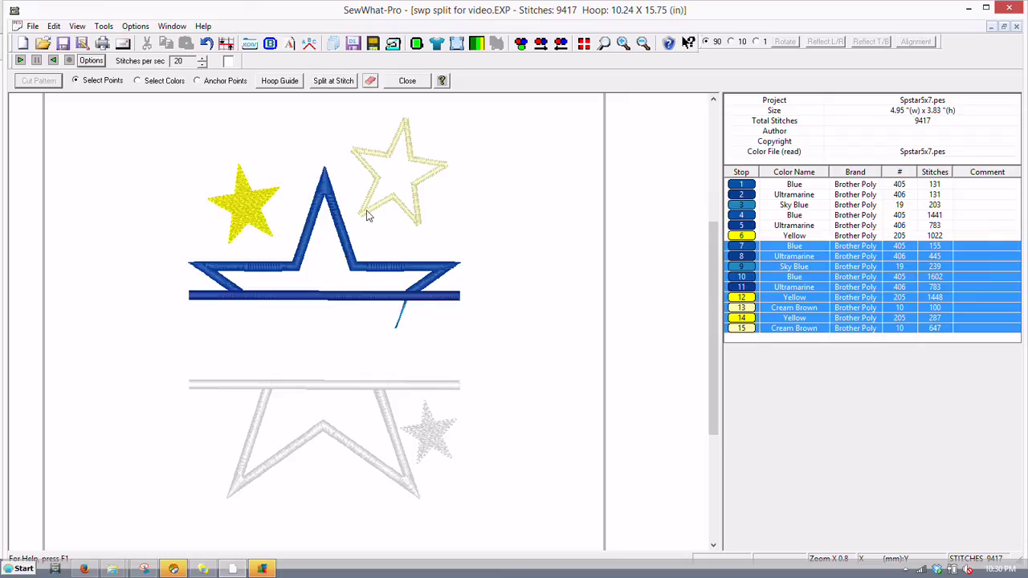
click(406, 83)
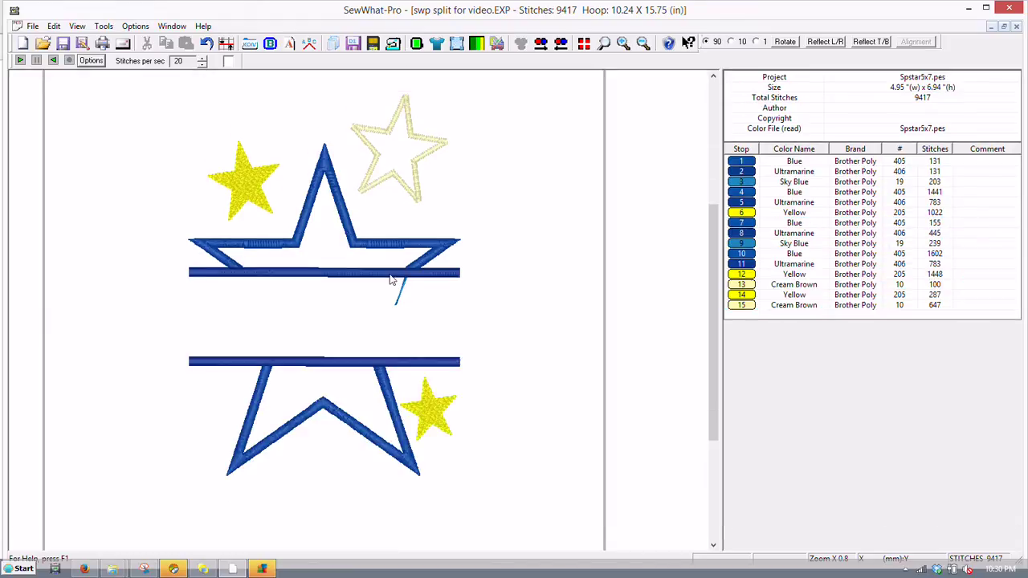
- Select the top half and drag it down, bringing the design to 4.96" x 6.16"
key(ctrl+a)
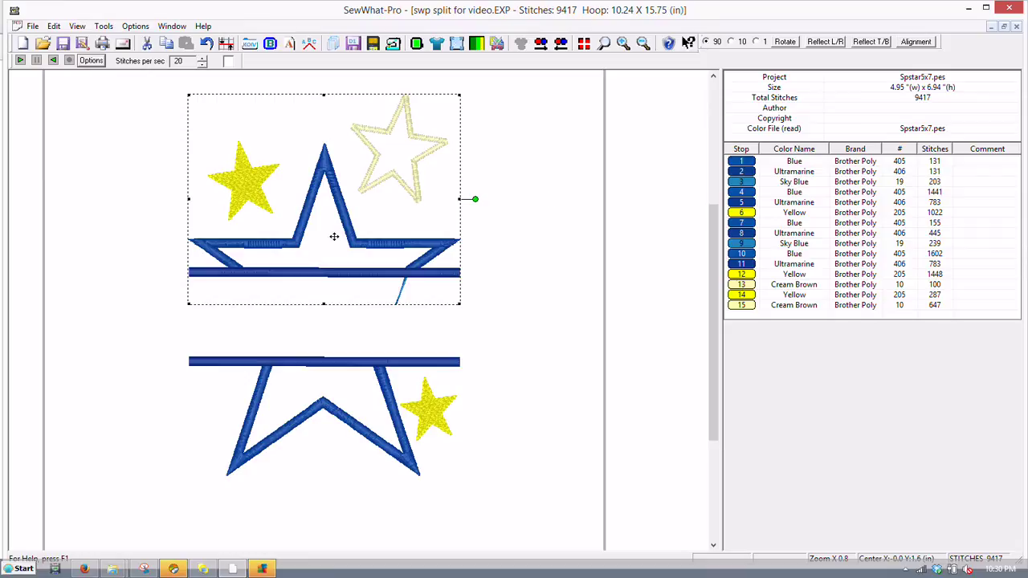
drag(335, 236, 337, 276)
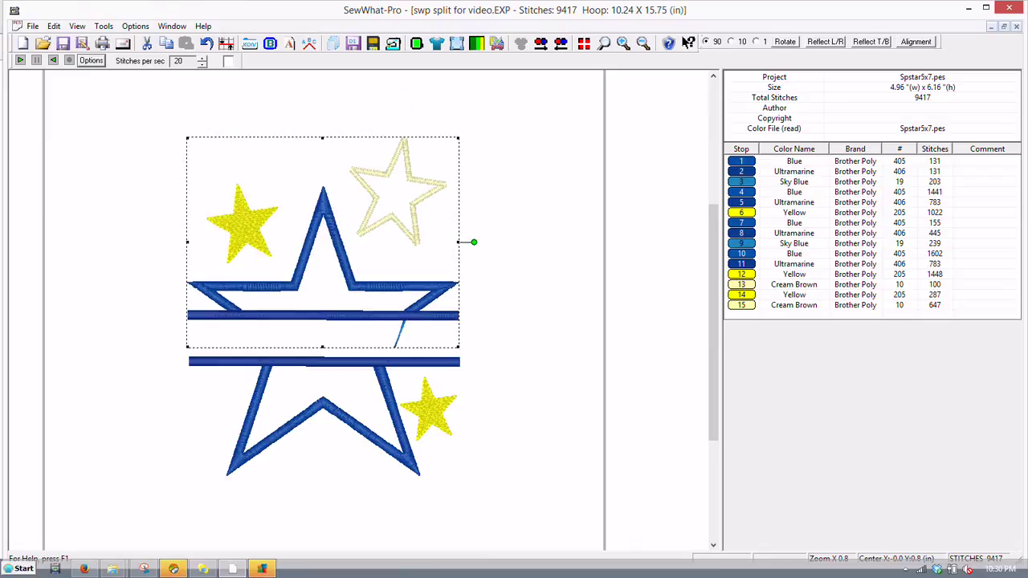
click(72, 29)
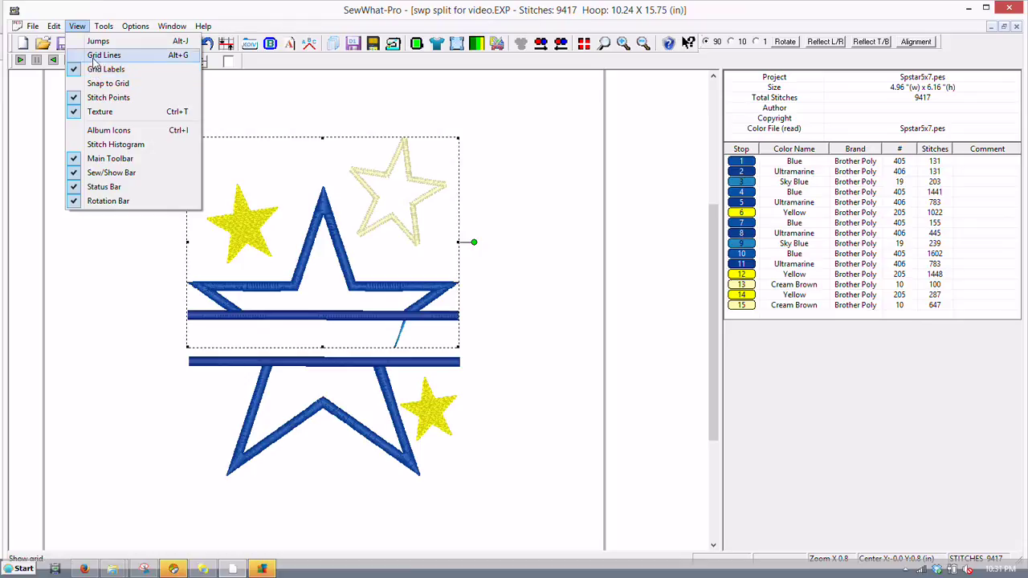
- Turn on grid lines and lift the top half so the design measures 5.02" x 6.47"
click(95, 56)
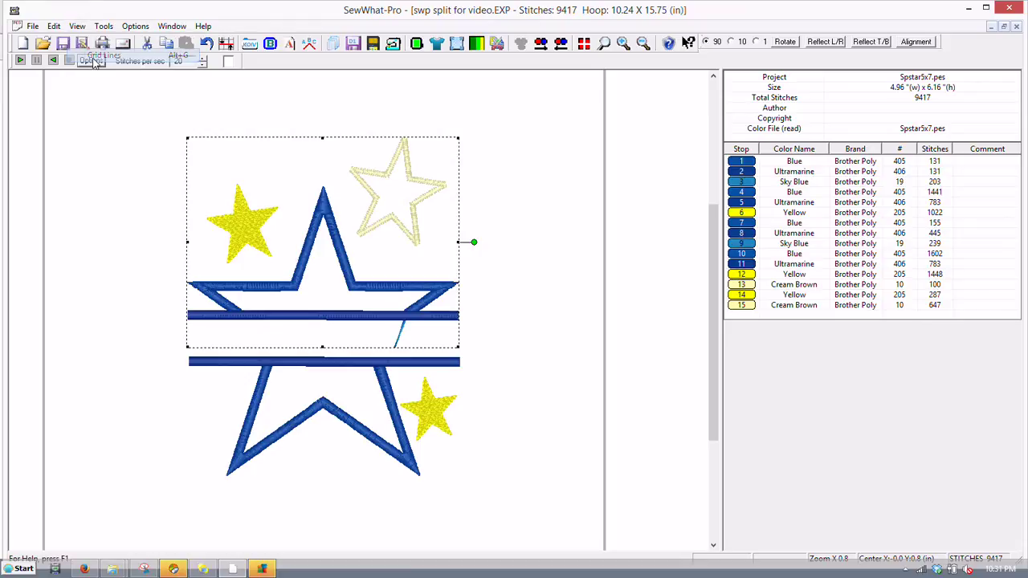
click(78, 26)
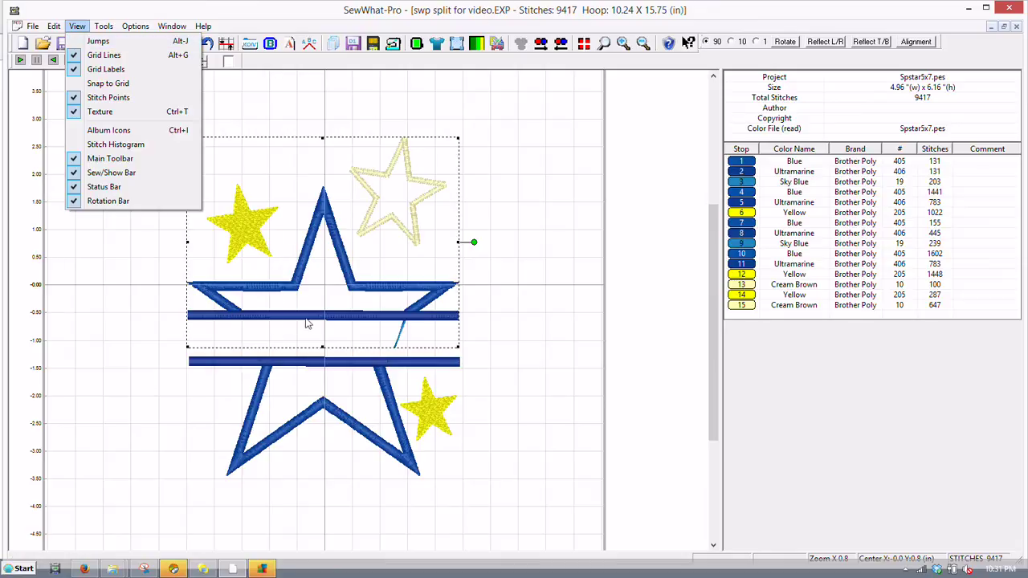
click(333, 281)
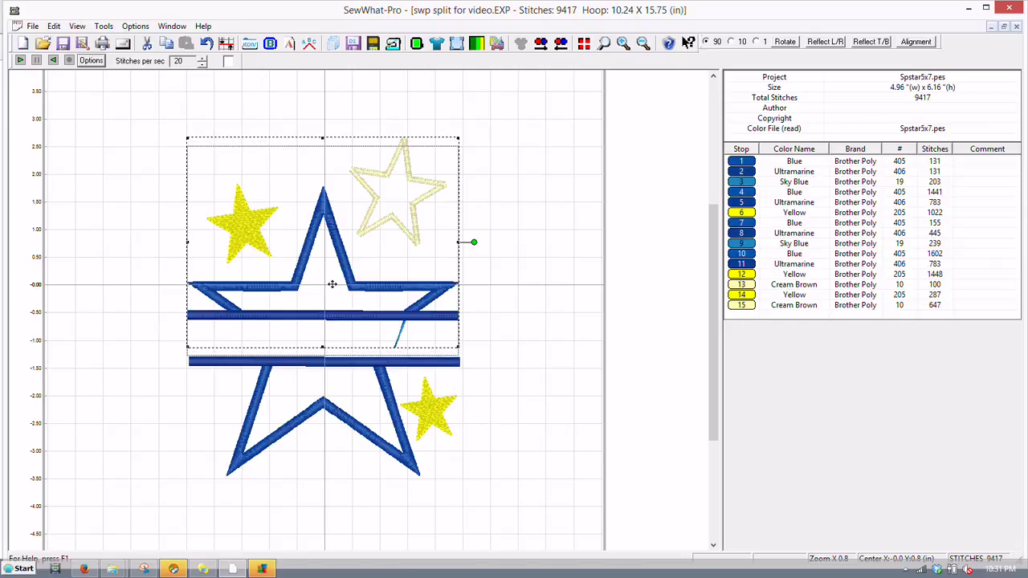
drag(332, 275, 329, 202)
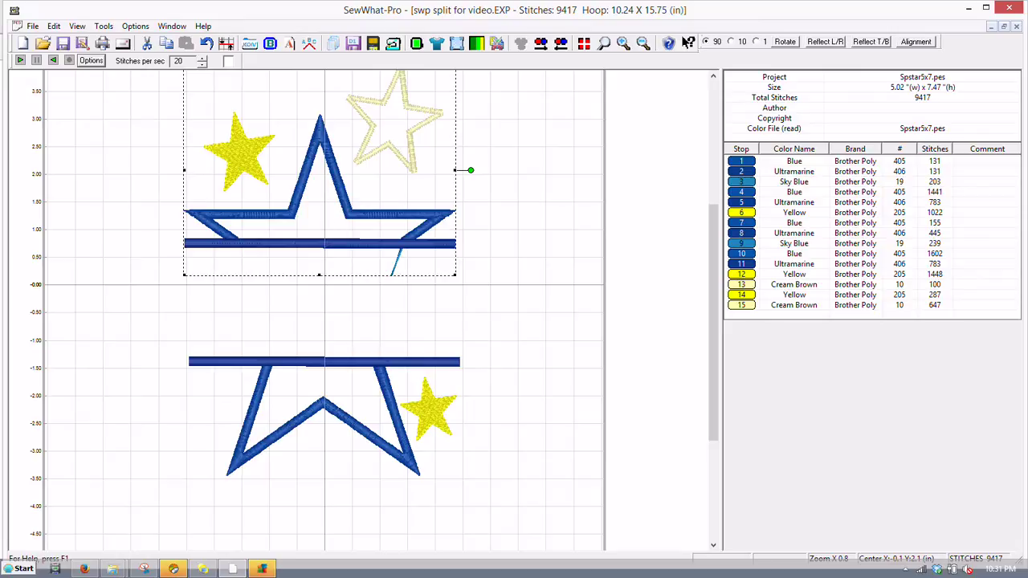
drag(321, 143, 321, 189)
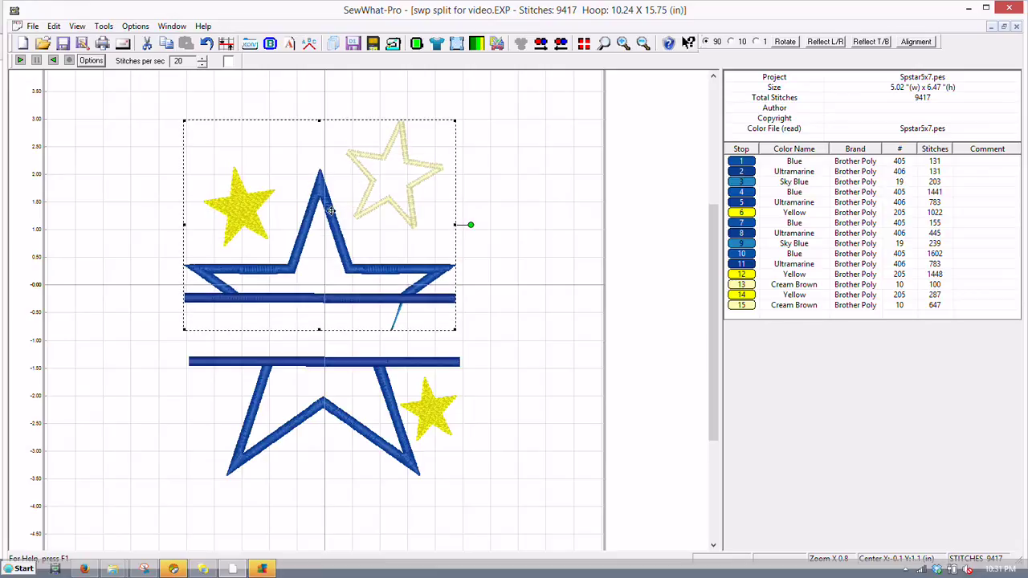
- Nudge the top half right and the bottom half beneath it until aligned at 4.95" x 6.47"
drag(330, 211, 338, 210)
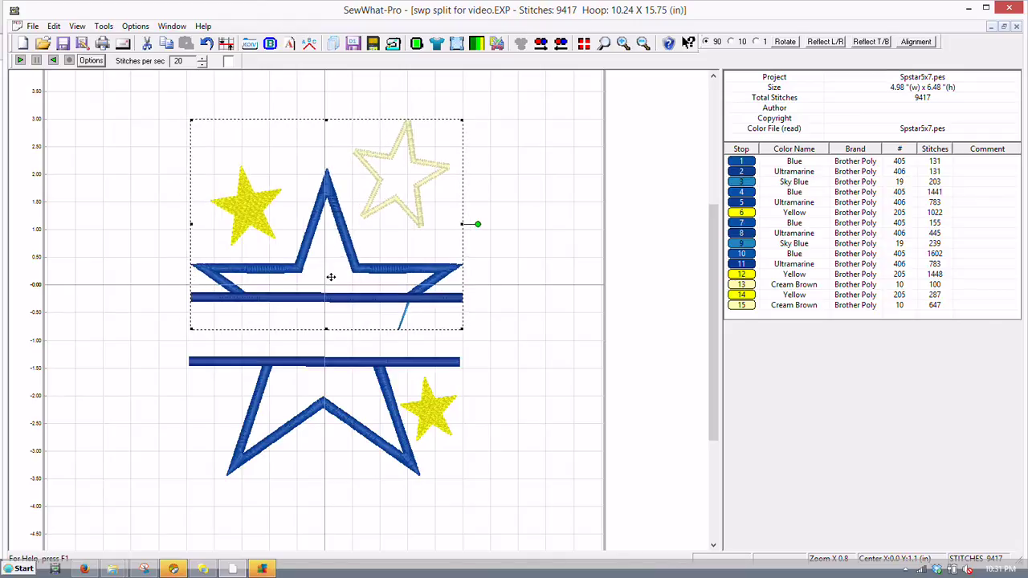
click(374, 366)
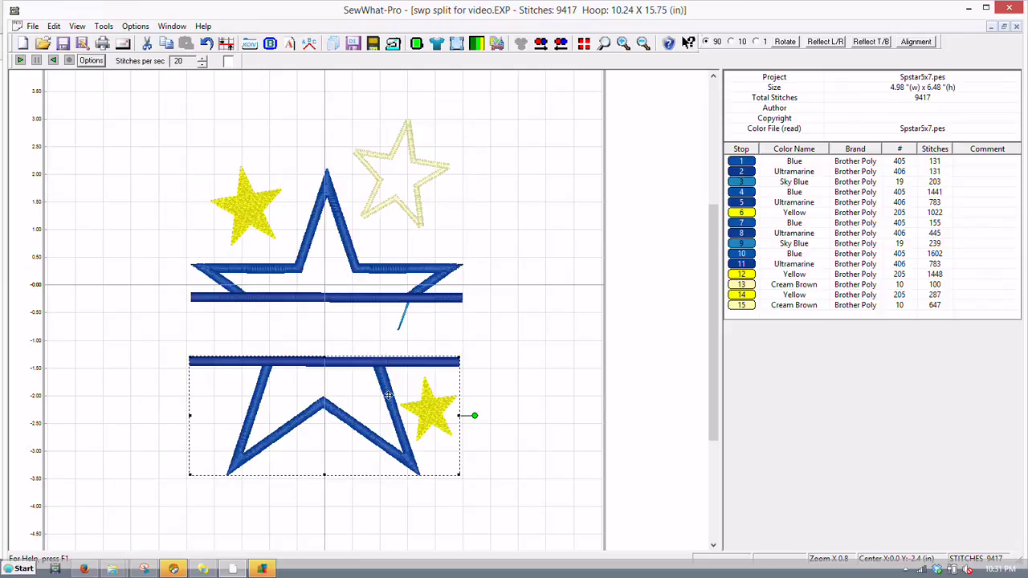
drag(388, 394, 392, 393)
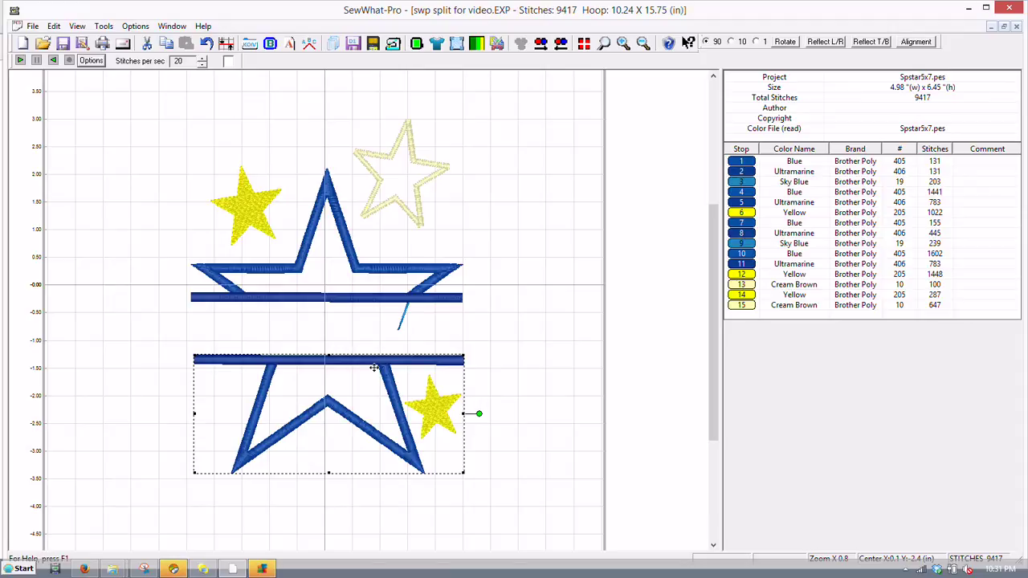
drag(372, 367, 364, 370)
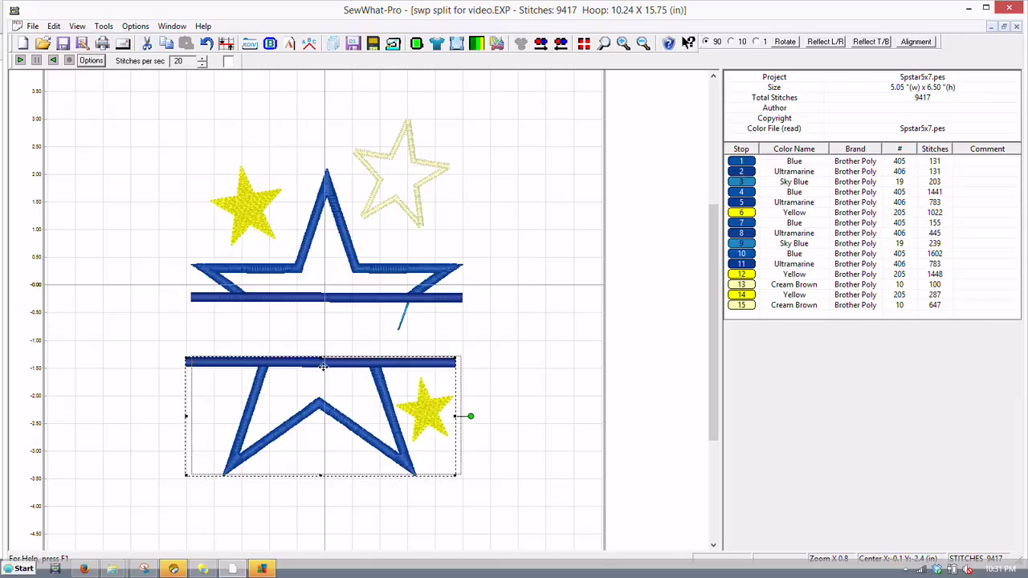
drag(318, 367, 324, 366)
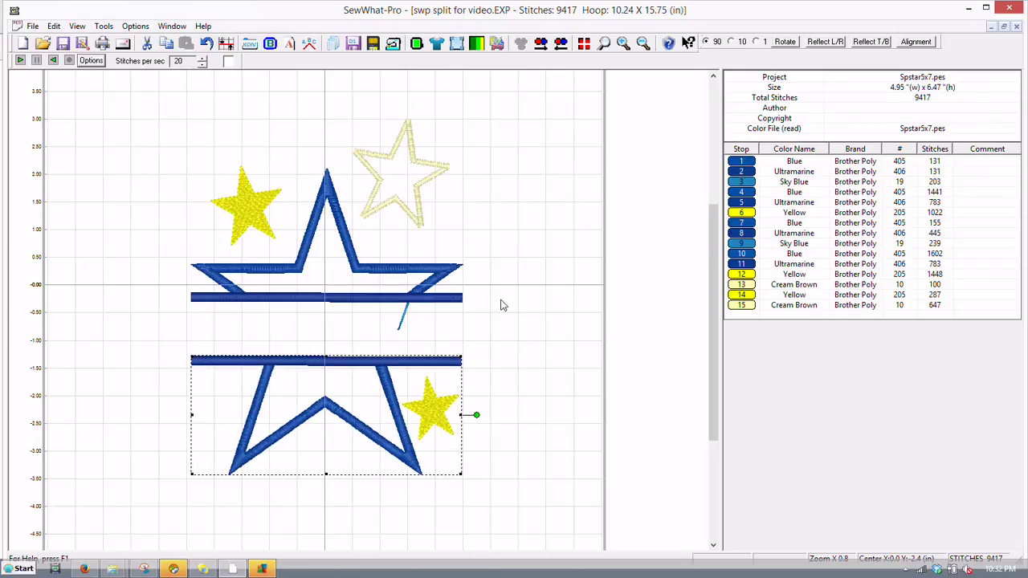
- Check the thread colours of the cream-brown stop and stop 14, then show the whole design in colour
click(541, 339)
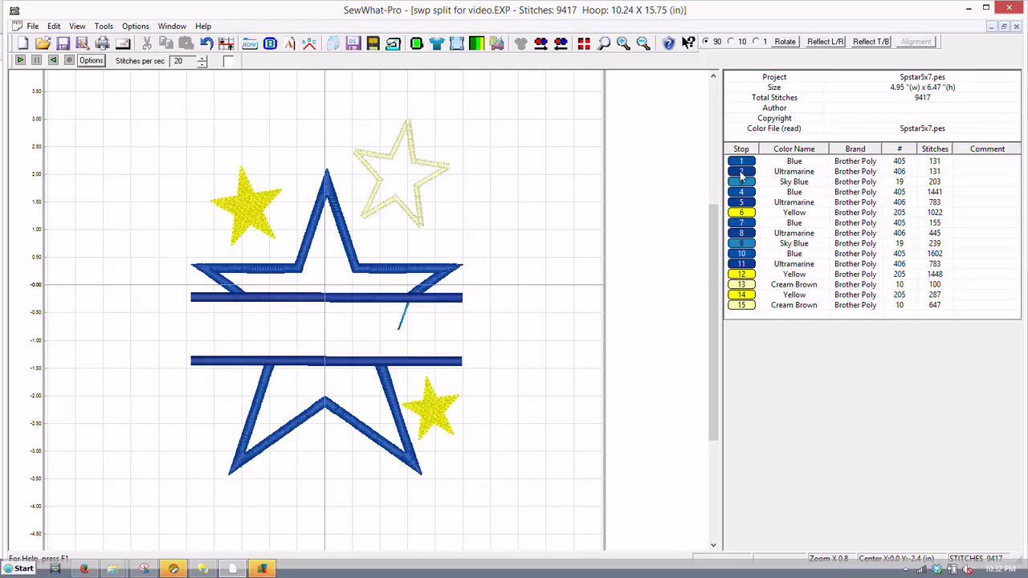
click(742, 307)
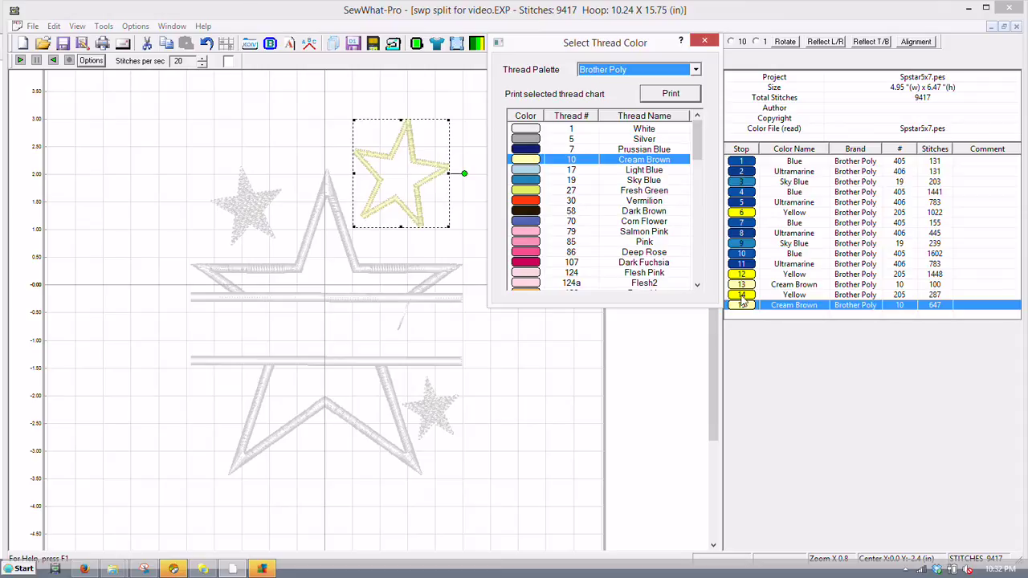
click(741, 296)
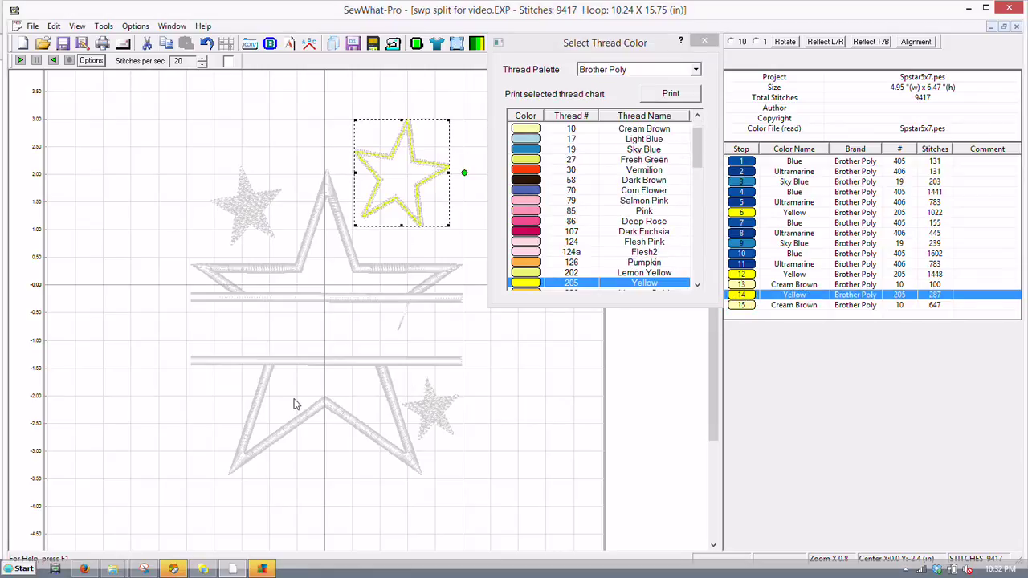
click(323, 434)
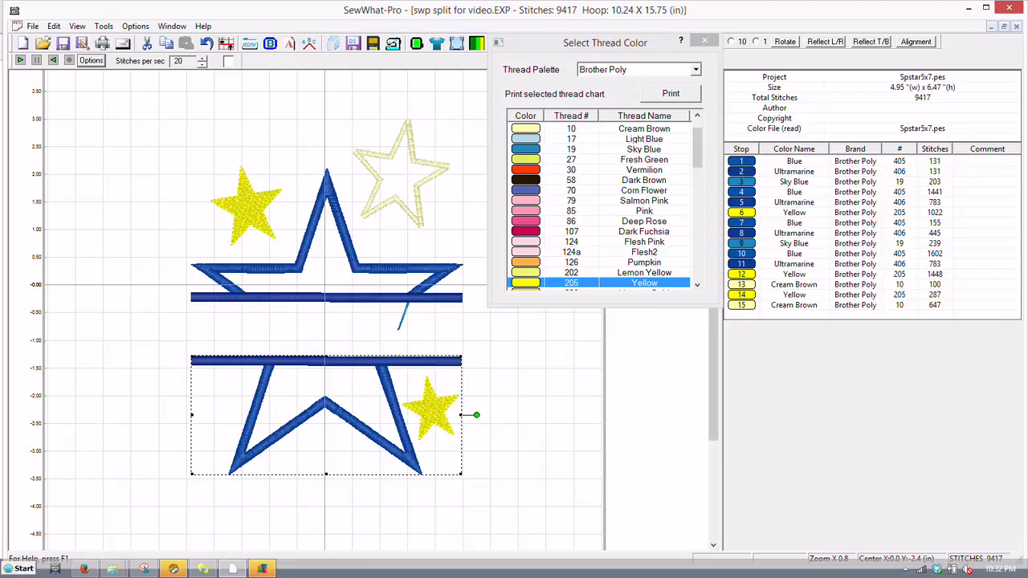
- Box-select the top half of the split star design
drag(504, 339, 157, 498)
drag(161, 129, 161, 240)
drag(160, 282, 483, 322)
- Select the star's top half and drag the Select Thread Color dialog off the design
click(376, 245)
drag(551, 50, 675, 115)
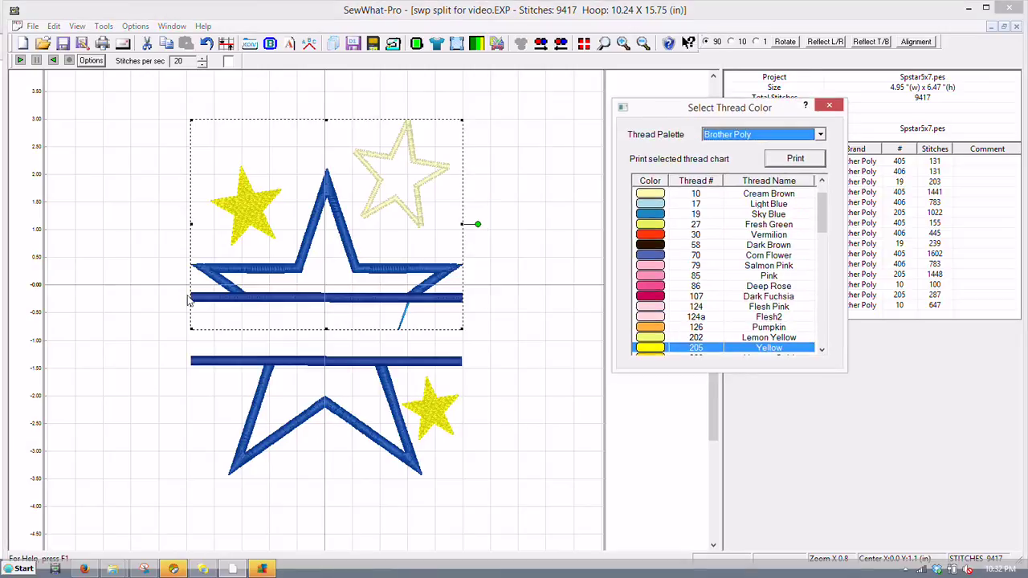